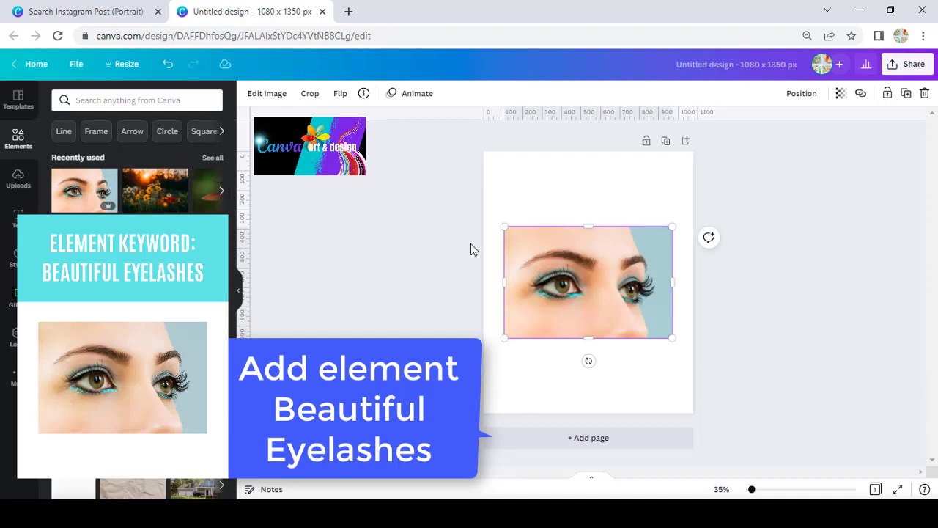
- Crop the eyelashes photo to the single eye with long lashes, enlarge it to page height and position it along the page's left side
{"action": "left_click_drag", "start_coordinate": [506, 282], "coordinate": [597, 283]}
{"action": "left_click_drag", "start_coordinate": [635, 227], "coordinate": [636, 246]}
{"action": "left_click_drag", "start_coordinate": [672, 293], "coordinate": [665, 293]}
{"action": "left_click_drag", "start_coordinate": [638, 339], "coordinate": [720, 456]}
{"action": "left_click_drag", "start_coordinate": [662, 364], "coordinate": [609, 362]}
{"action": "left_click_drag", "start_coordinate": [662, 436], "coordinate": [650, 423]}
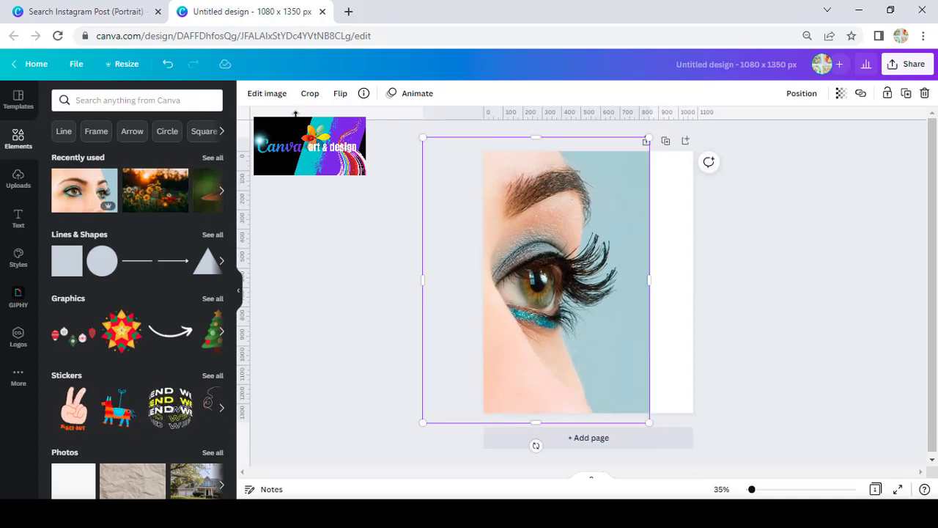
- Remove the background of the eye photo and nudge the cutout slightly down on the page
{"action": "left_click", "coordinate": [267, 94]}
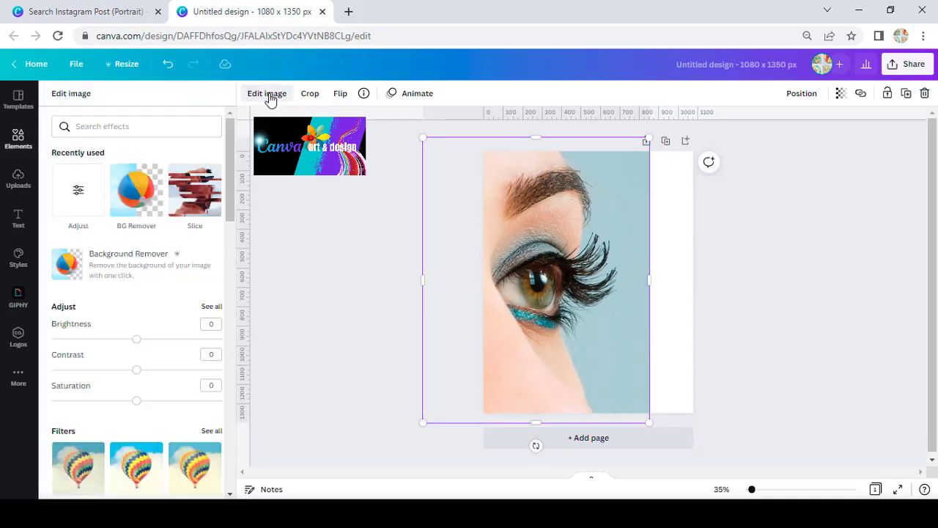
{"action": "left_click", "coordinate": [133, 211]}
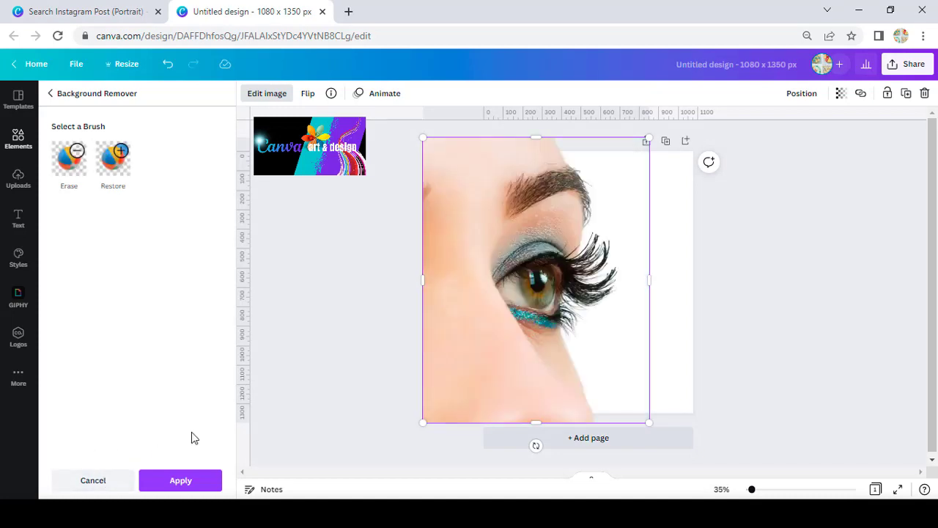
{"action": "left_click", "coordinate": [199, 483]}
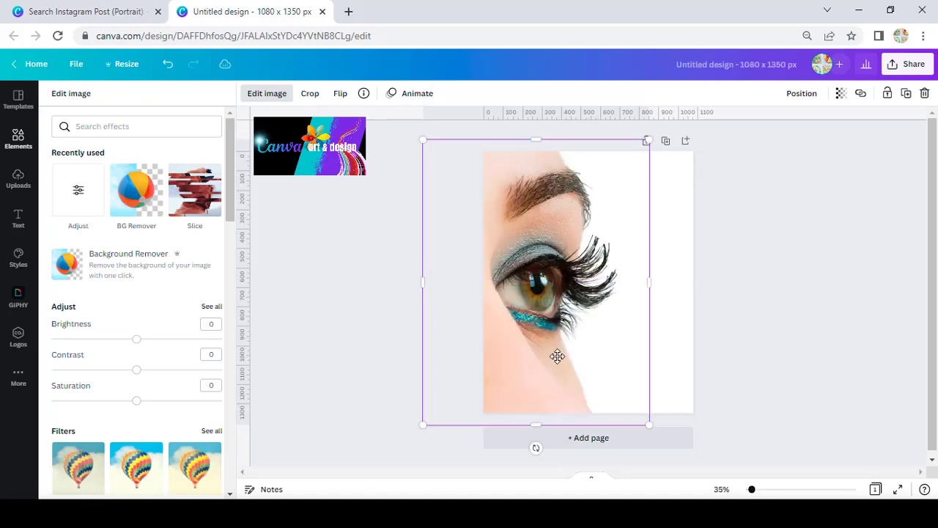
{"action": "left_click_drag", "start_coordinate": [557, 356], "coordinate": [557, 360]}
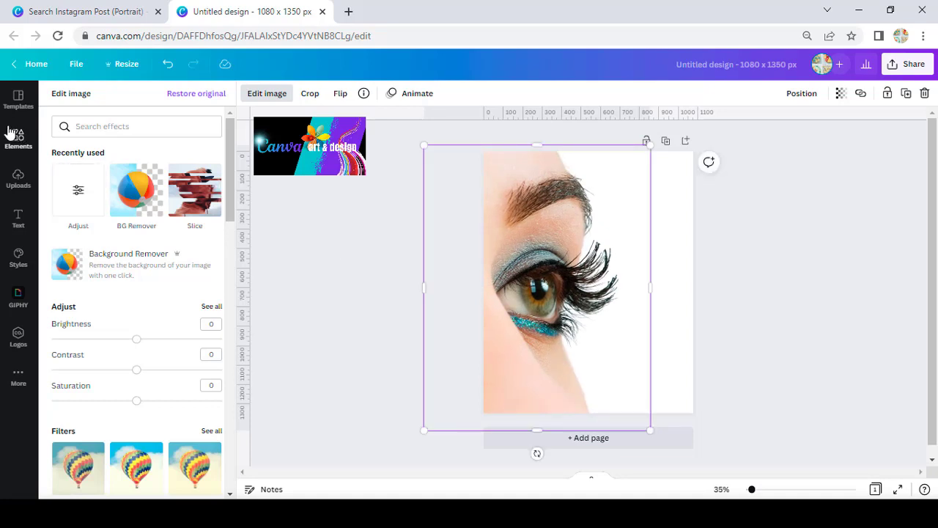
- Add the flying hummingbird photo from the recently used elements to the page and remove its background
{"action": "left_click", "coordinate": [15, 135]}
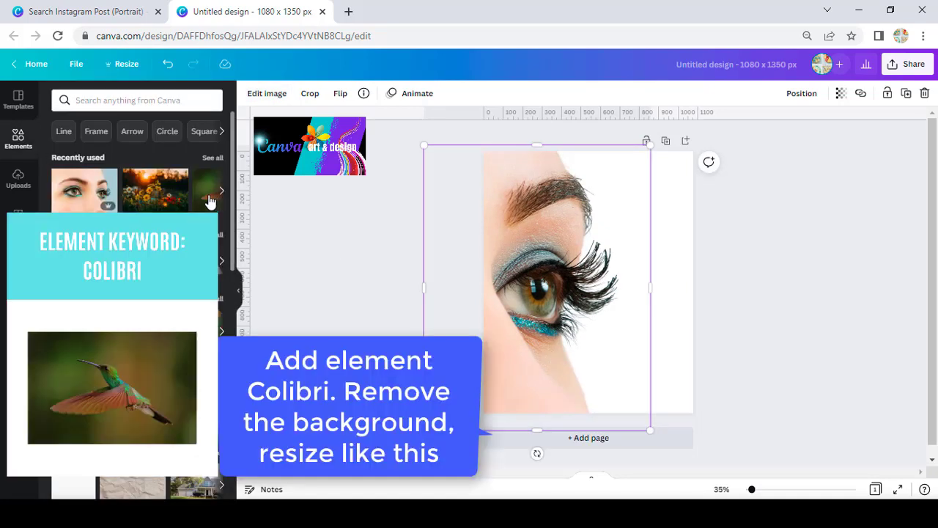
{"action": "left_click", "coordinate": [220, 192]}
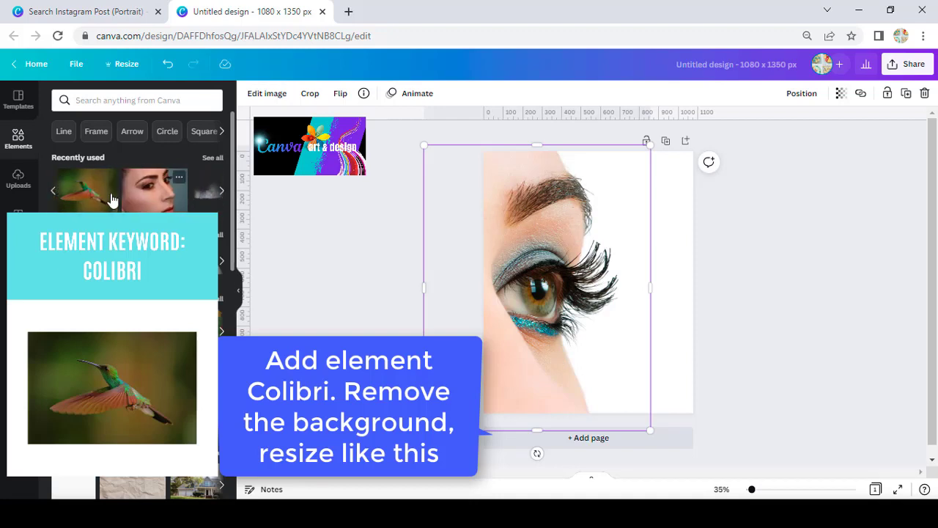
{"action": "left_click", "coordinate": [88, 197]}
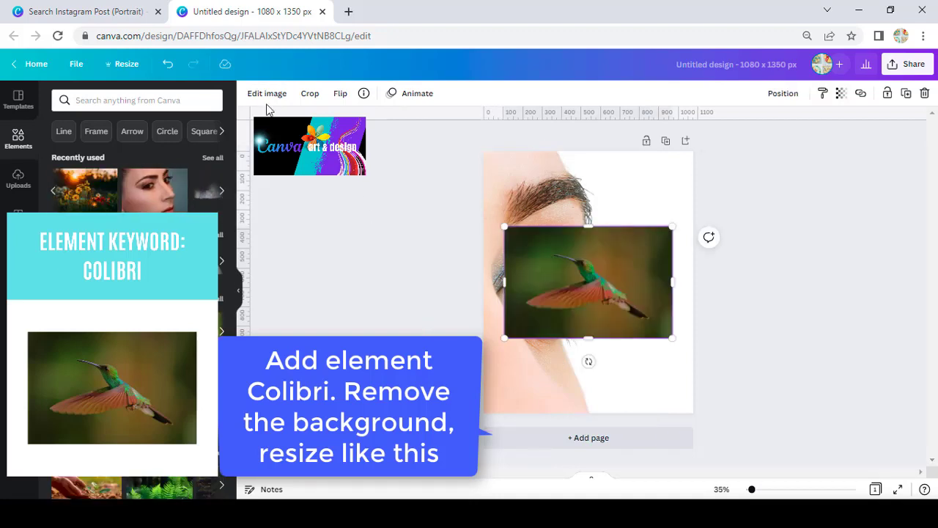
{"action": "left_click", "coordinate": [267, 95]}
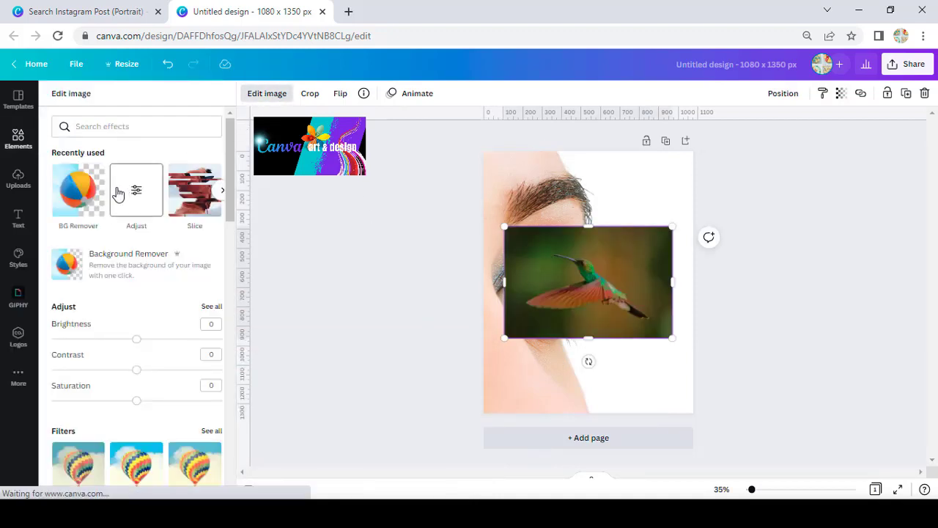
{"action": "left_click", "coordinate": [77, 202]}
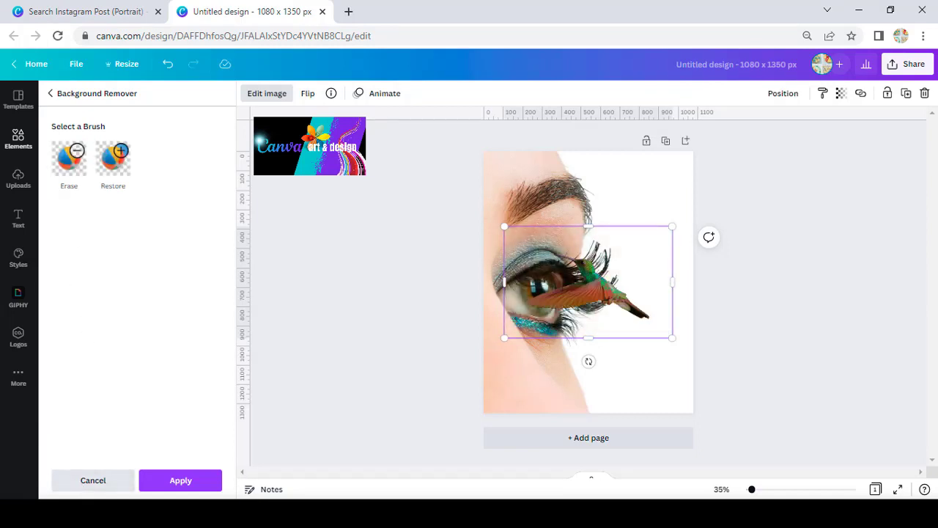
{"action": "left_click", "coordinate": [183, 482]}
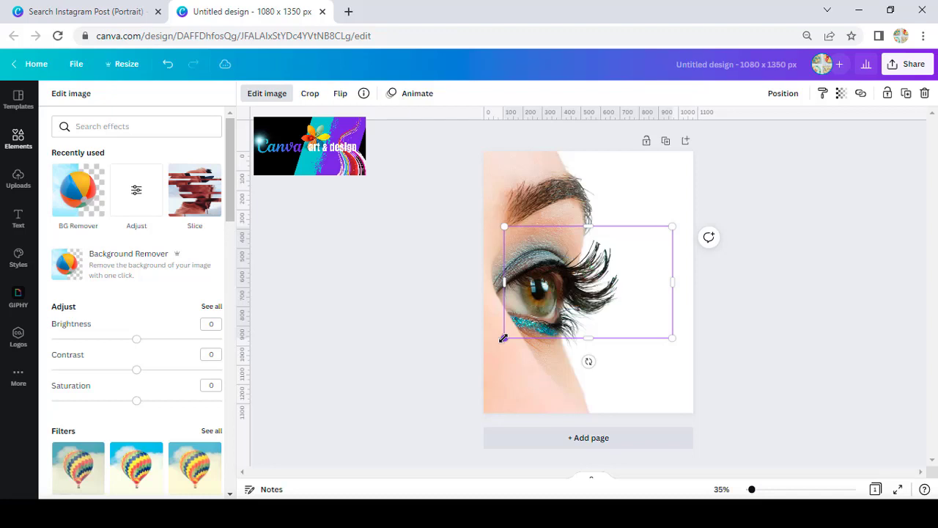
- Shrink the hummingbird and place it just right of the eyelashes, shifting the eye photo slightly left
{"action": "left_click_drag", "start_coordinate": [504, 338], "coordinate": [564, 299]}
{"action": "left_click_drag", "start_coordinate": [634, 250], "coordinate": [651, 322]}
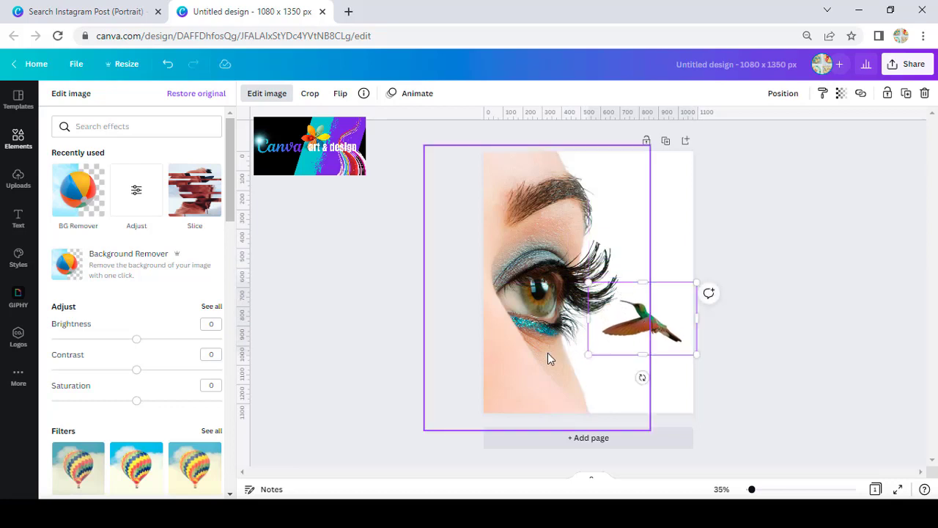
{"action": "left_click_drag", "start_coordinate": [547, 352], "coordinate": [541, 352]}
{"action": "left_click", "coordinate": [662, 333]}
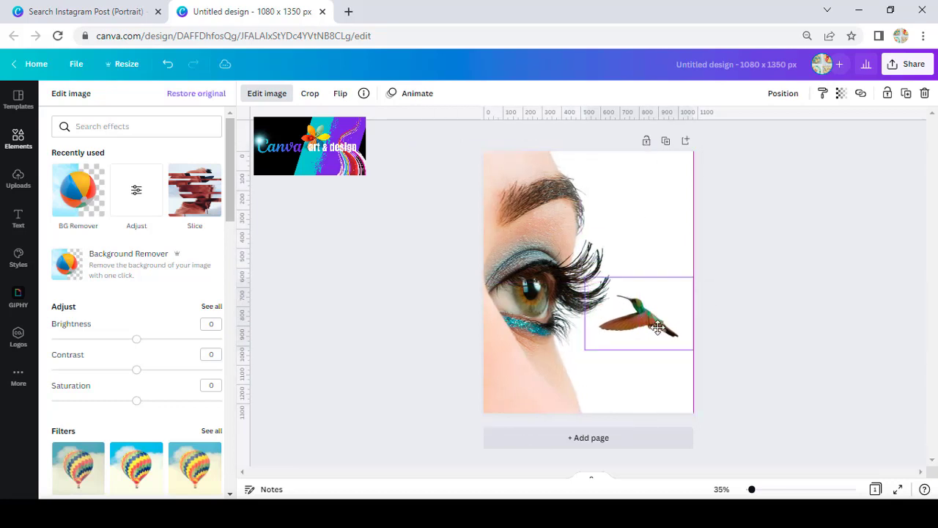
{"action": "left_click_drag", "start_coordinate": [662, 333], "coordinate": [660, 314]}
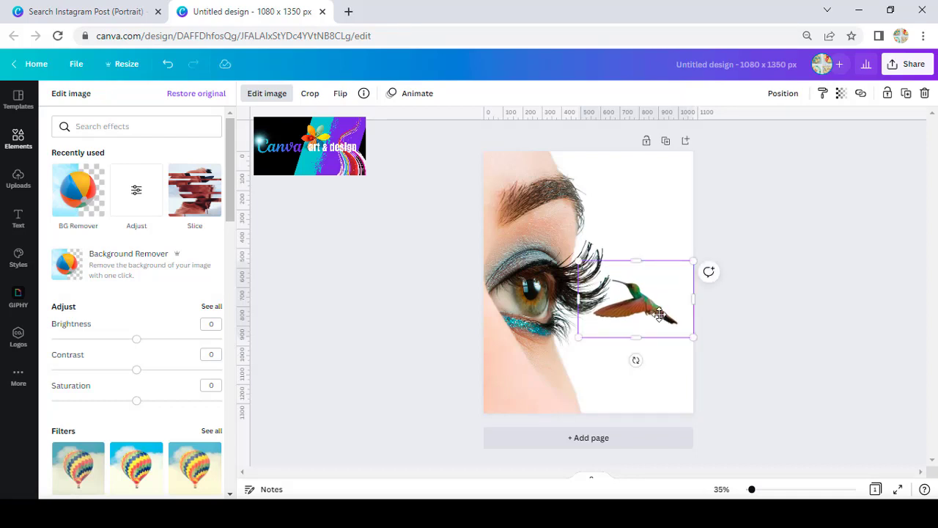
- Copy the hummingbird onto a new second page, enlarge it and position it near the page's centre
{"action": "right_click", "coordinate": [659, 314]}
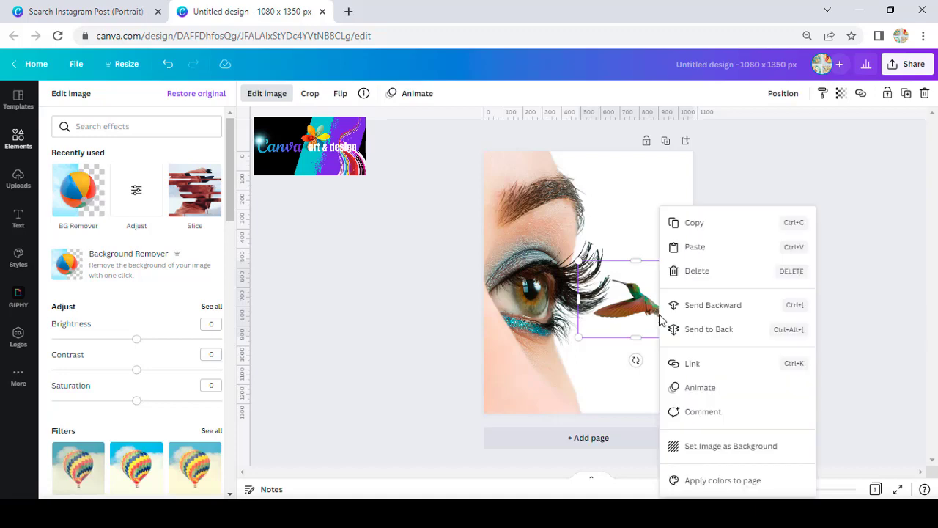
{"action": "left_click", "coordinate": [700, 233]}
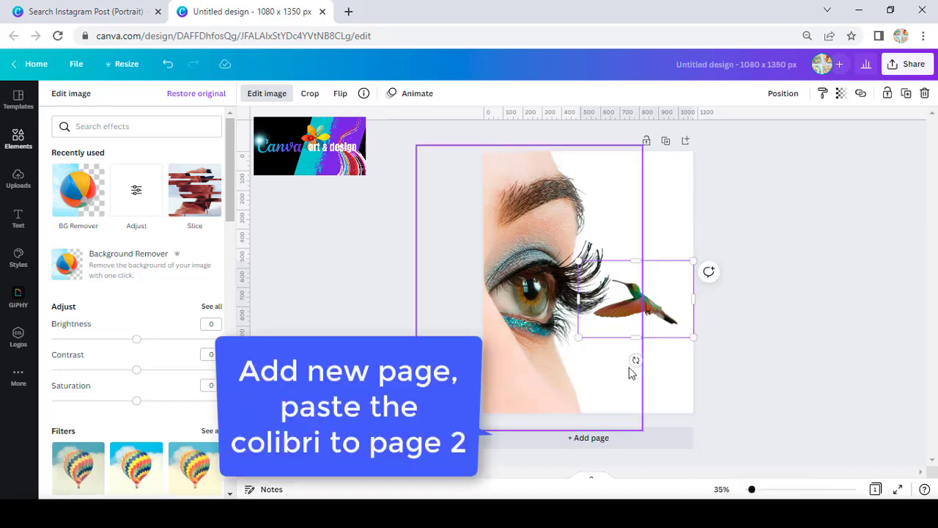
{"action": "left_click", "coordinate": [635, 440]}
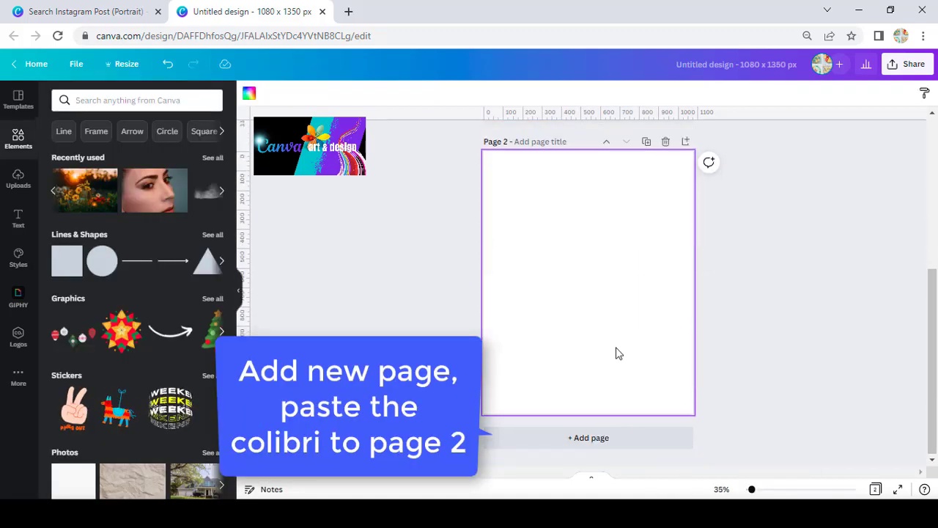
{"action": "right_click", "coordinate": [615, 354]}
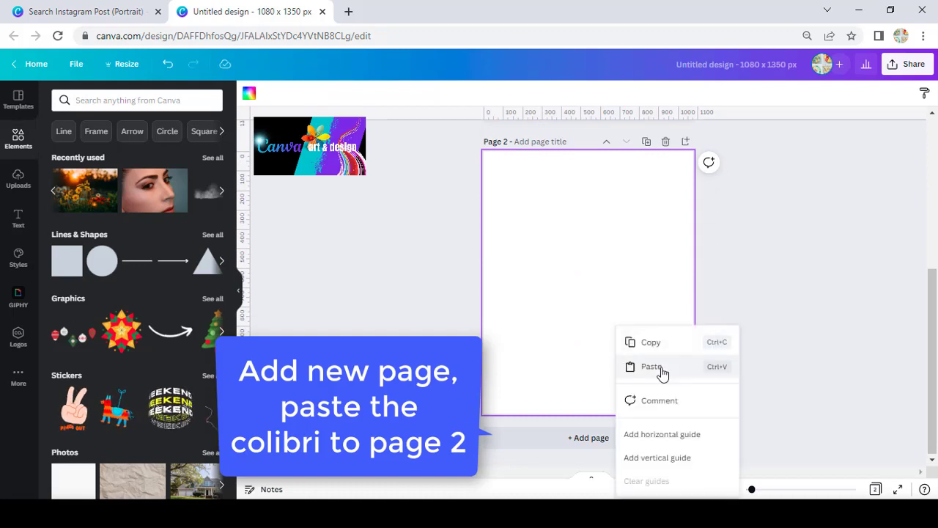
{"action": "left_click", "coordinate": [658, 369]}
{"action": "left_click_drag", "start_coordinate": [635, 302], "coordinate": [590, 292]}
{"action": "left_click_drag", "start_coordinate": [649, 245], "coordinate": [679, 228]}
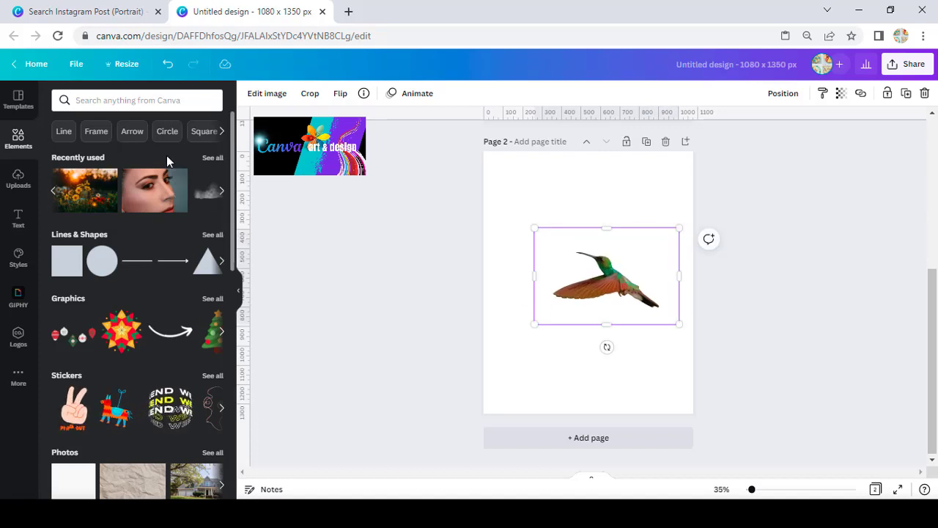
- Duplicate the hummingbird on page 2 and place the copy directly below the original
{"action": "left_click", "coordinate": [267, 93]}
{"action": "right_click", "coordinate": [582, 288]}
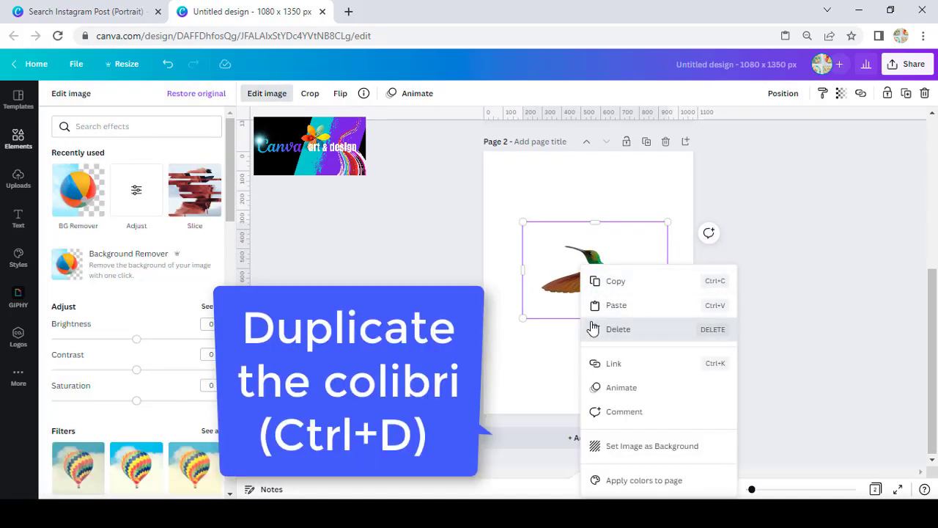
{"action": "left_click", "coordinate": [592, 305]}
{"action": "left_click", "coordinate": [584, 300]}
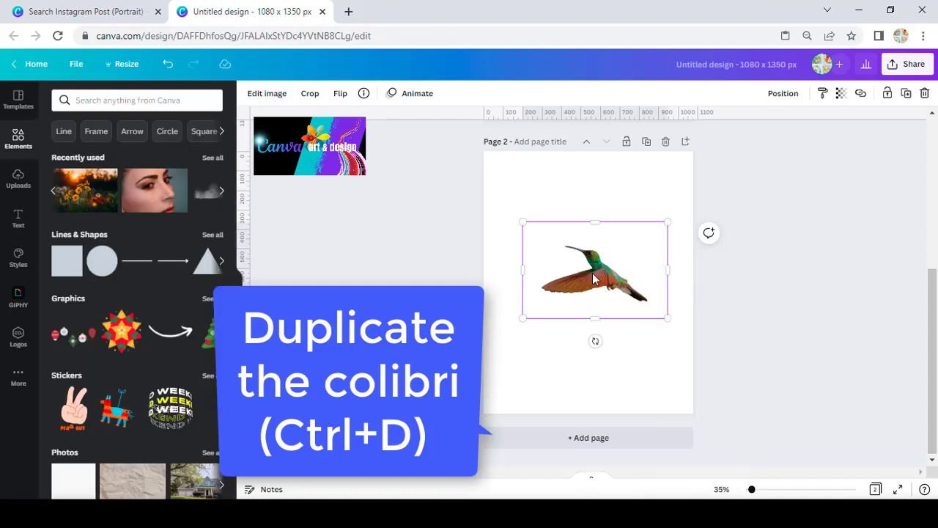
{"action": "right_click", "coordinate": [593, 274]}
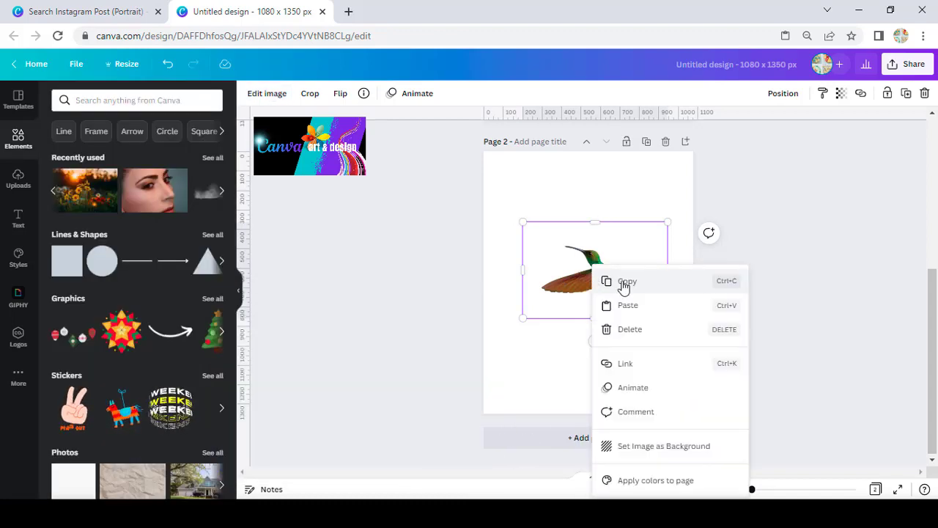
{"action": "left_click", "coordinate": [597, 285]}
{"action": "right_click", "coordinate": [580, 264]}
{"action": "left_click", "coordinate": [616, 300]}
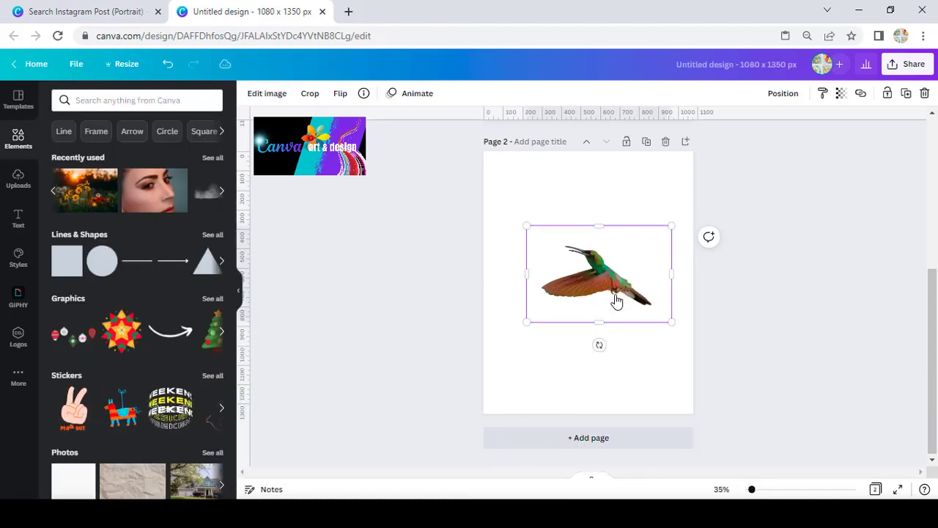
{"action": "left_click_drag", "start_coordinate": [616, 300], "coordinate": [606, 339]}
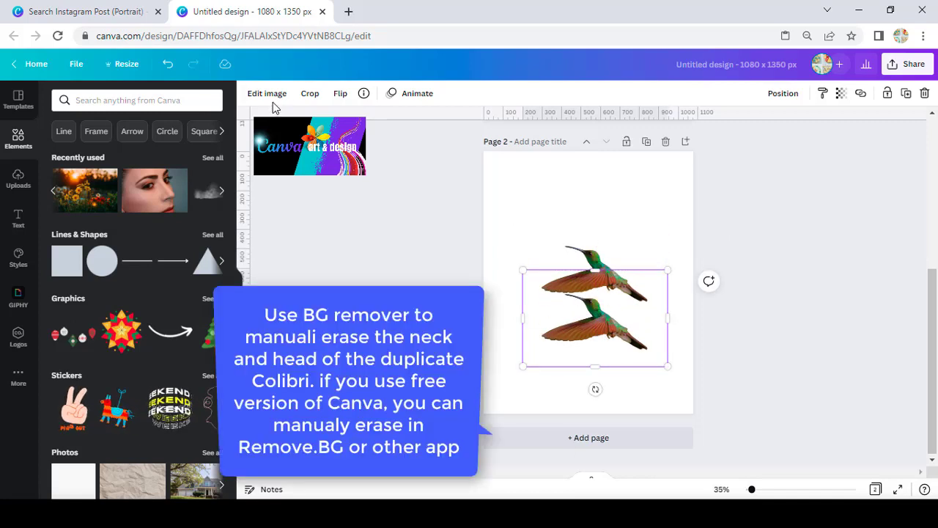
- Erase the head and neck of the lower hummingbird copy with the Background Remover's Erase brush and apply the result
{"action": "left_click", "coordinate": [270, 98]}
{"action": "left_click", "coordinate": [81, 192]}
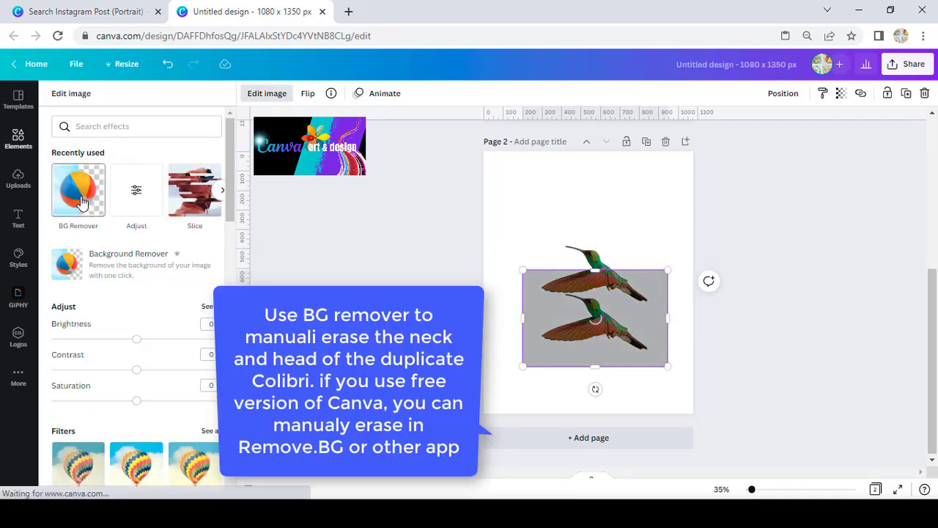
{"action": "left_click", "coordinate": [127, 266]}
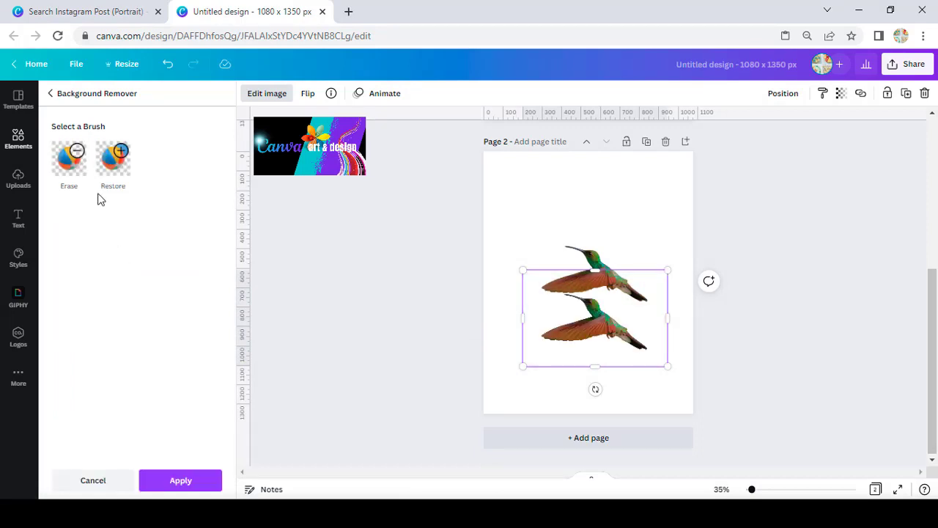
{"action": "left_click", "coordinate": [86, 175]}
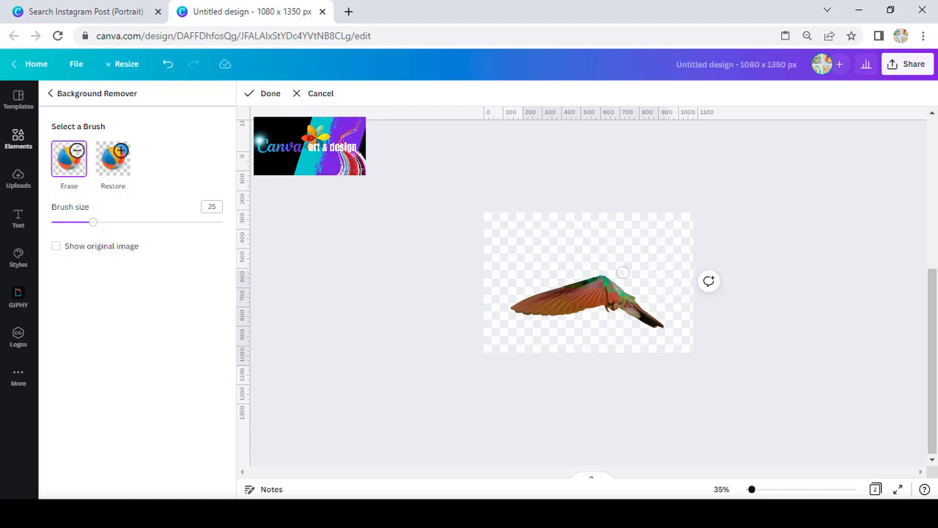
{"action": "left_click", "coordinate": [269, 94]}
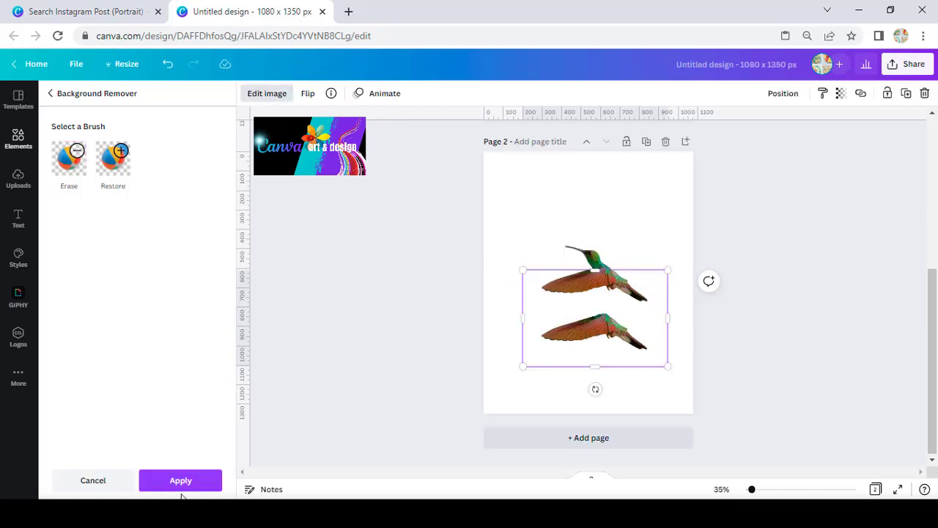
{"action": "left_click", "coordinate": [204, 484]}
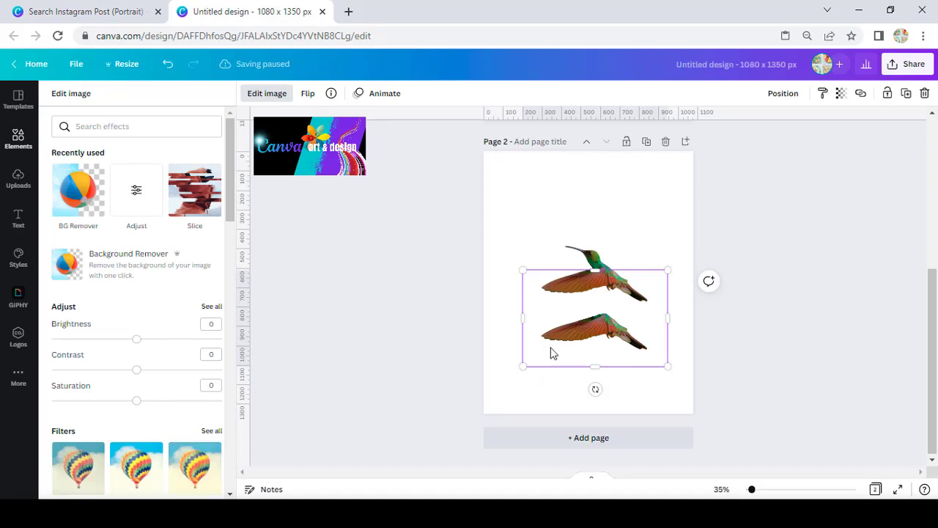
- Set the headless copy's Blur to 45 and align it over the original hummingbird
{"action": "left_click", "coordinate": [140, 200]}
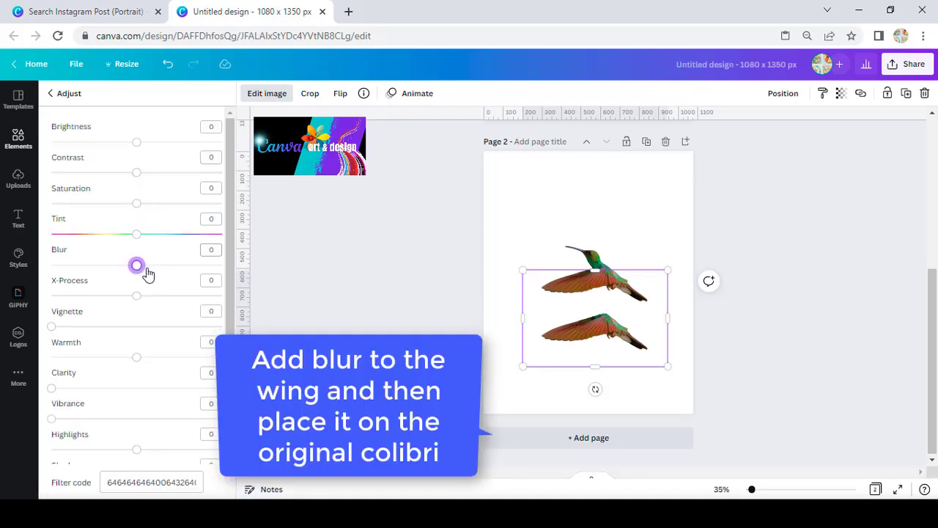
{"action": "left_click_drag", "start_coordinate": [156, 275], "coordinate": [176, 276]}
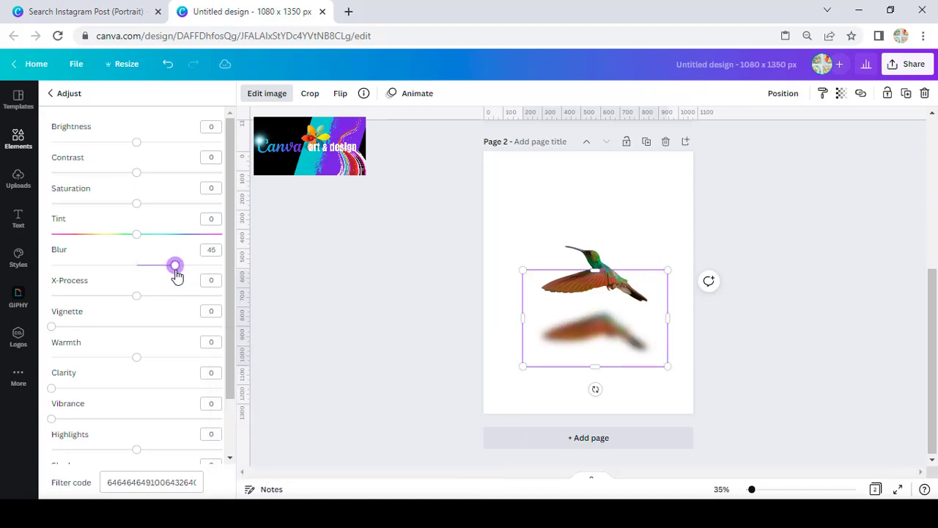
{"action": "left_click_drag", "start_coordinate": [569, 314], "coordinate": [569, 267]}
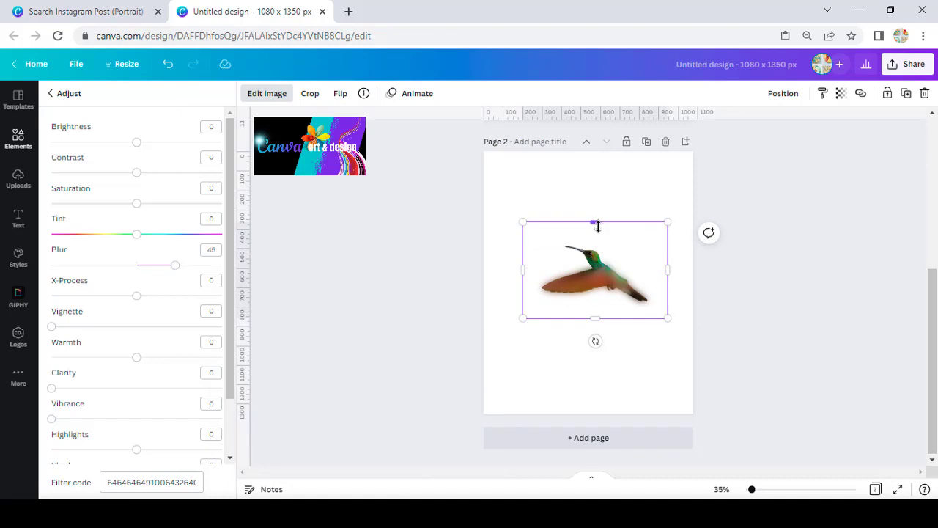
- Trim the upper edge of the blurred copy's frame and rotate the copy slightly counterclockwise over the original hummingbird
{"action": "left_click_drag", "start_coordinate": [597, 226], "coordinate": [597, 234]}
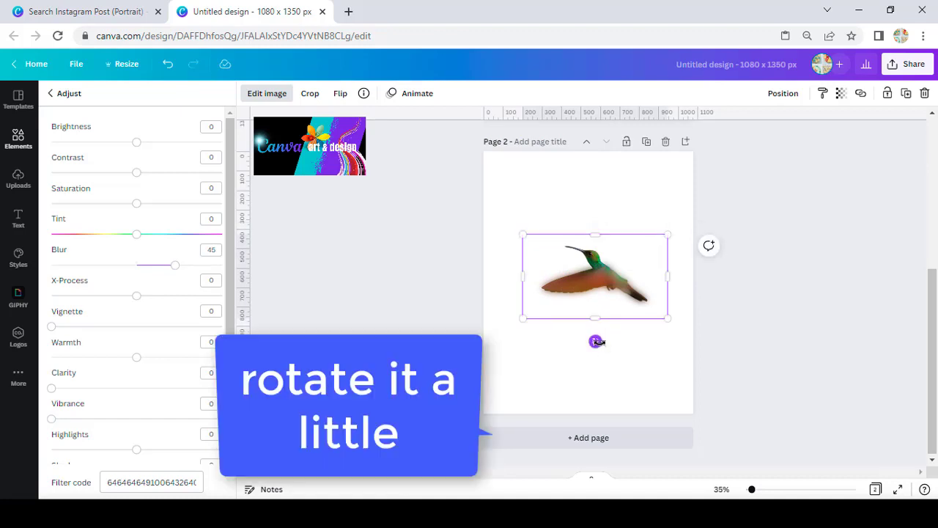
{"action": "left_click_drag", "start_coordinate": [596, 341], "coordinate": [603, 341]}
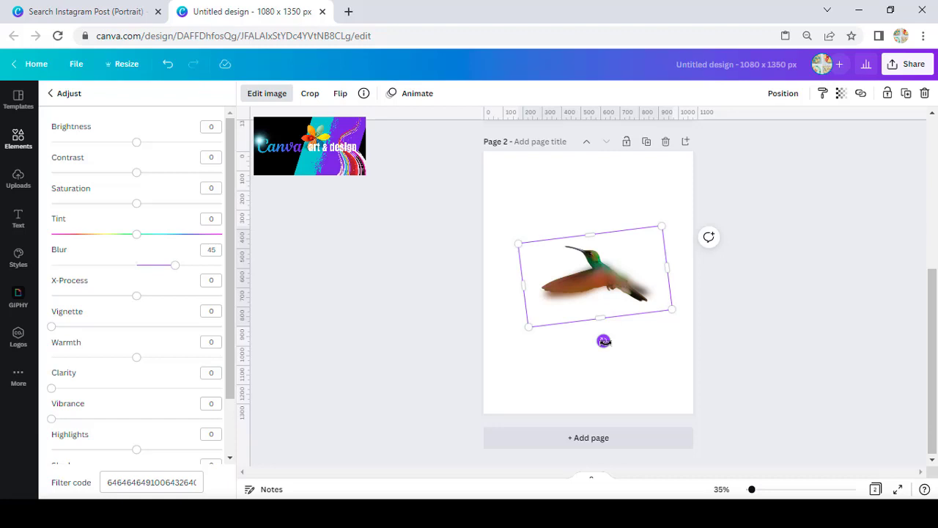
{"action": "left_click", "coordinate": [612, 327]}
- Download only page 2 as a PNG with a transparent background
{"action": "left_click", "coordinate": [908, 64]}
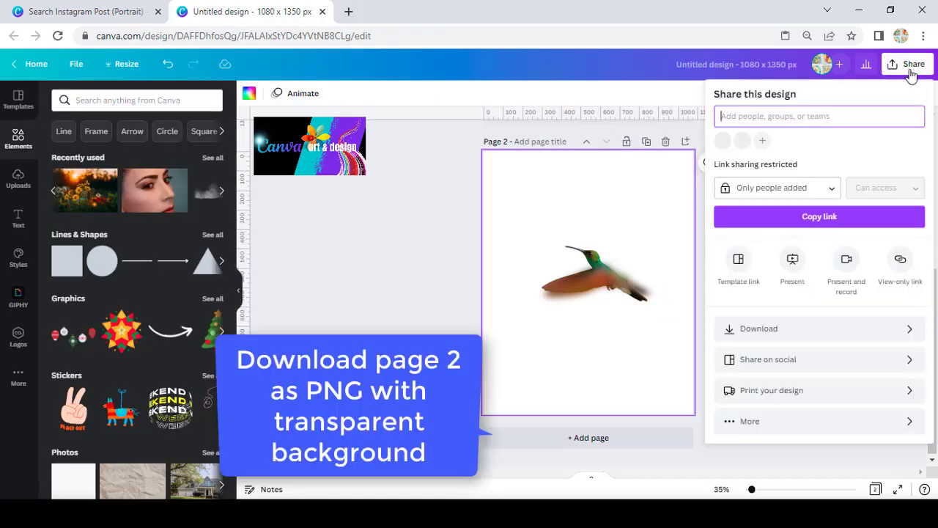
{"action": "left_click", "coordinate": [786, 328]}
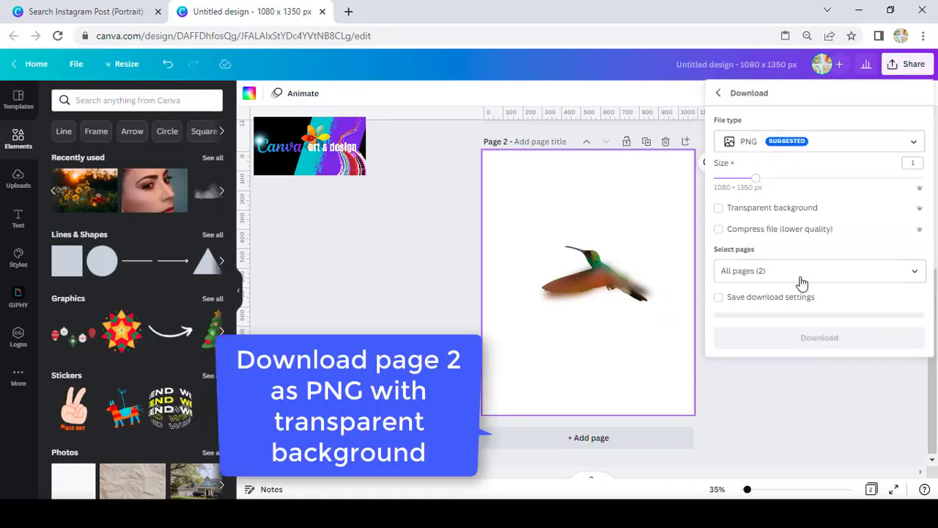
{"action": "left_click", "coordinate": [756, 209]}
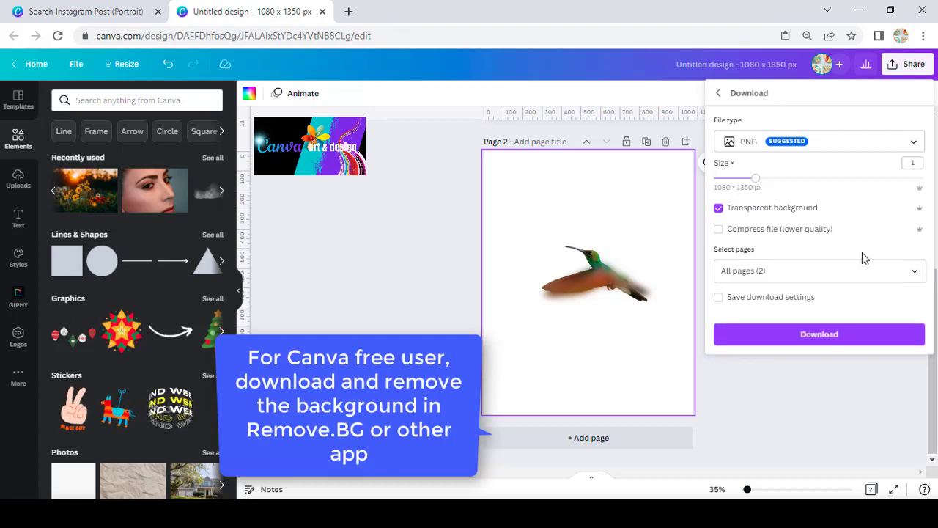
{"action": "left_click", "coordinate": [914, 272]}
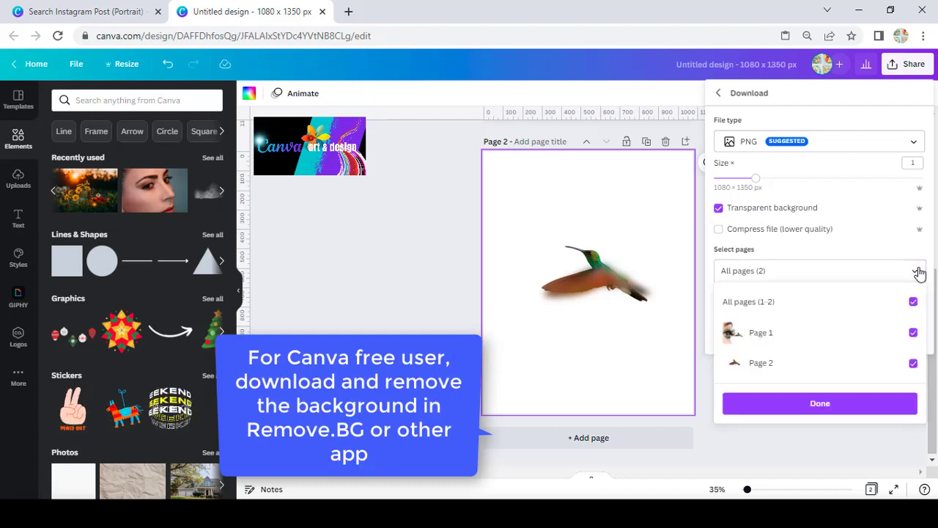
{"action": "left_click", "coordinate": [908, 334]}
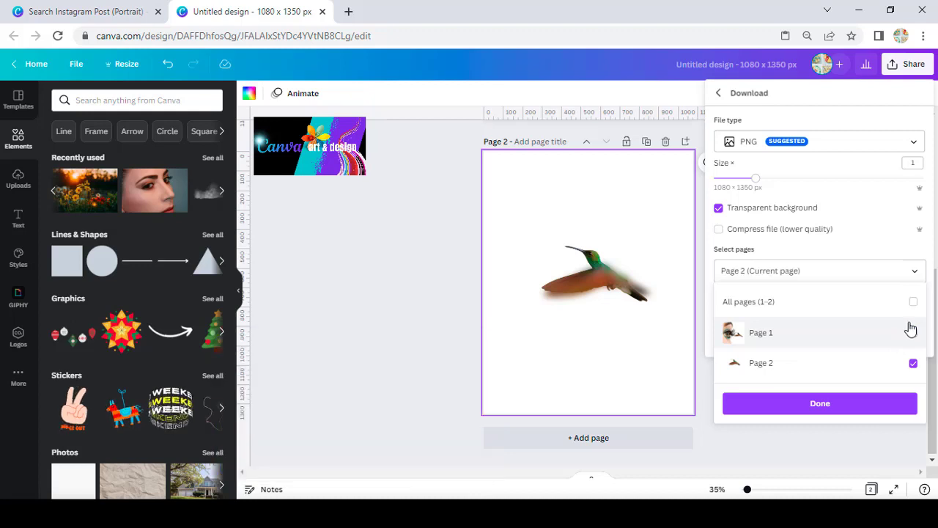
{"action": "left_click", "coordinate": [859, 411]}
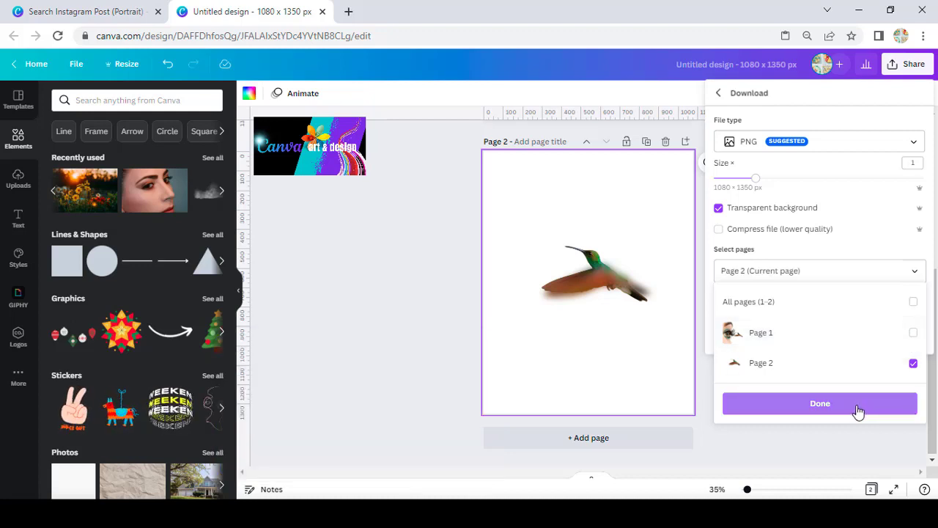
{"action": "left_click", "coordinate": [859, 409]}
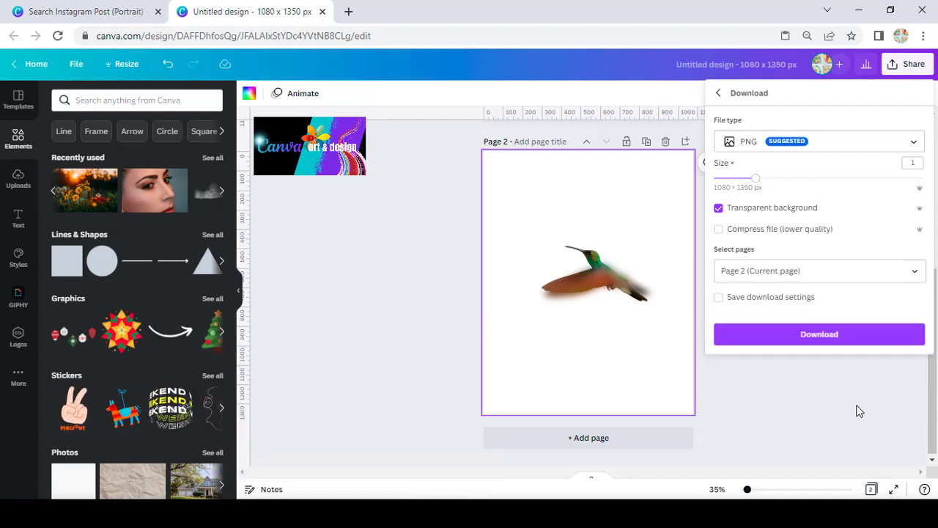
{"action": "left_click", "coordinate": [851, 336]}
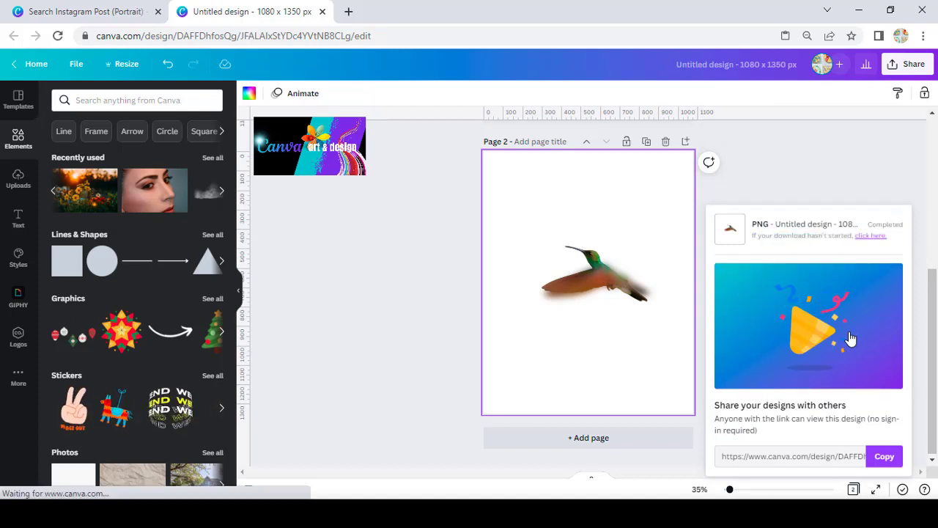
- Upload the downloaded hummingbird PNG, add it to page 1 and crop its empty margins close to the bird
{"action": "left_click", "coordinate": [641, 305]}
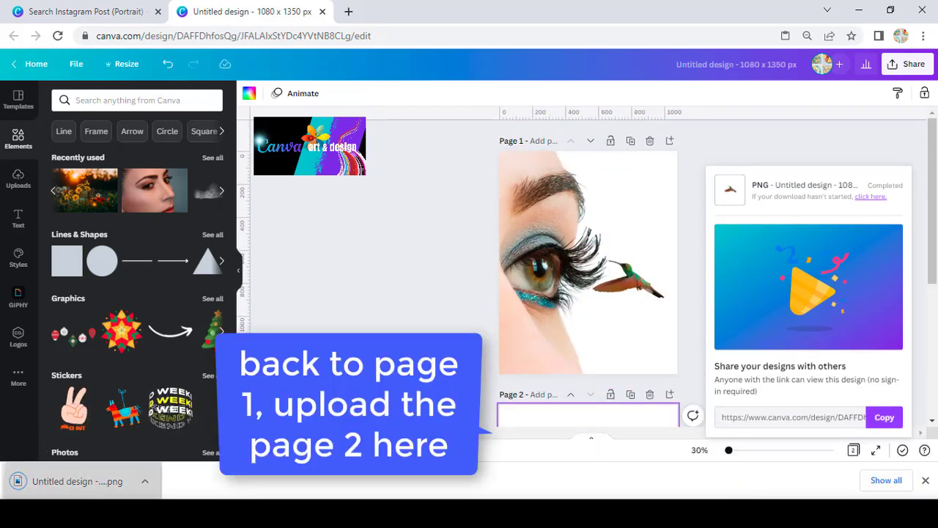
{"action": "left_click", "coordinate": [19, 179]}
{"action": "left_click_drag", "start_coordinate": [600, 280], "coordinate": [612, 328]}
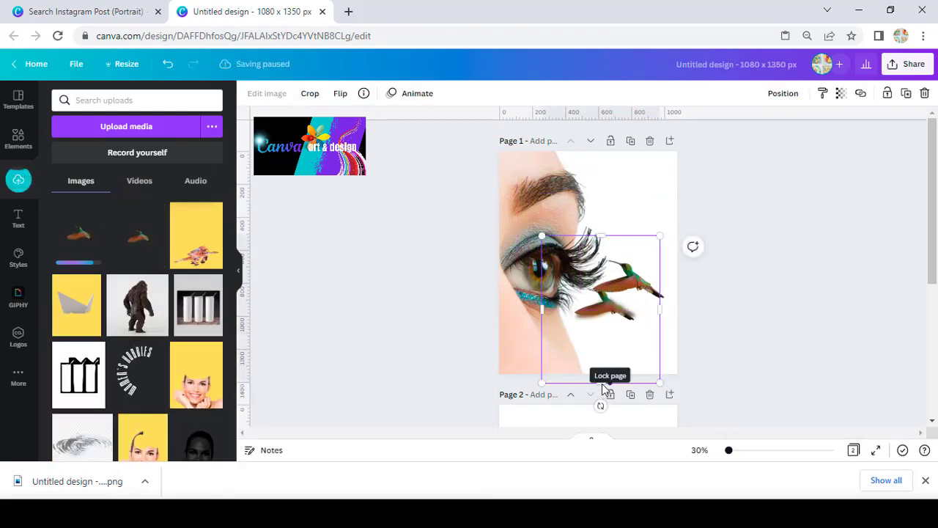
{"action": "left_click_drag", "start_coordinate": [600, 382], "coordinate": [601, 333]}
{"action": "left_click_drag", "start_coordinate": [601, 236], "coordinate": [601, 268]}
{"action": "left_click_drag", "start_coordinate": [553, 300], "coordinate": [571, 299]}
- Delete the original hummingbird on page 1 and fit the blurred-wing version in its place beside the lashes
{"action": "left_click_drag", "start_coordinate": [657, 301], "coordinate": [659, 253]}
{"action": "left_click", "coordinate": [654, 293]}
{"action": "key", "text": "Delete"}
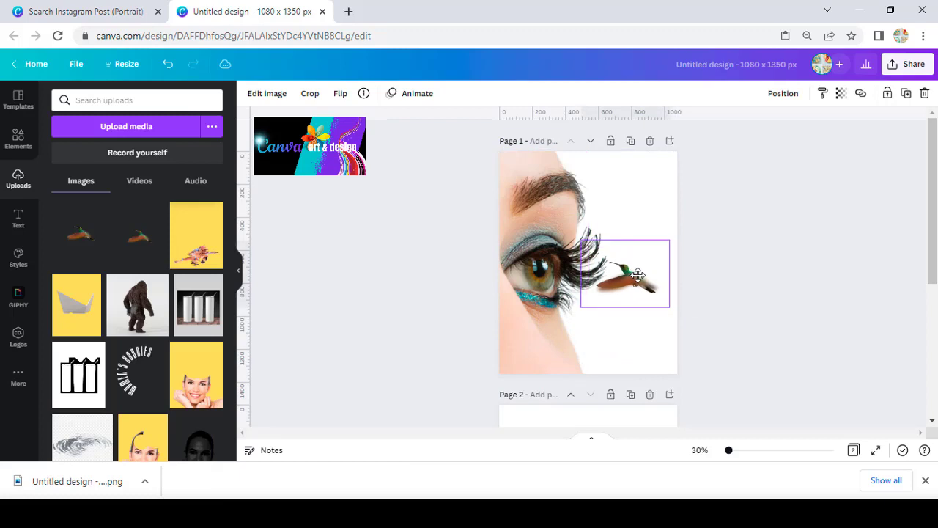
{"action": "left_click_drag", "start_coordinate": [668, 305], "coordinate": [653, 293]}
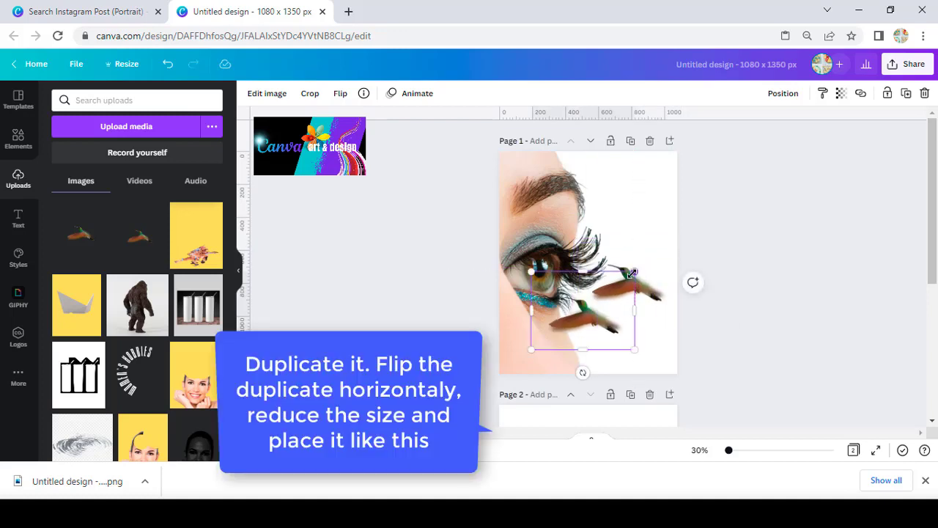
- Shrink the duplicate hummingbird, flip it horizontally and place it over the iris of the eye
{"action": "left_click_drag", "start_coordinate": [632, 274], "coordinate": [588, 306]}
{"action": "left_click", "coordinate": [340, 93]}
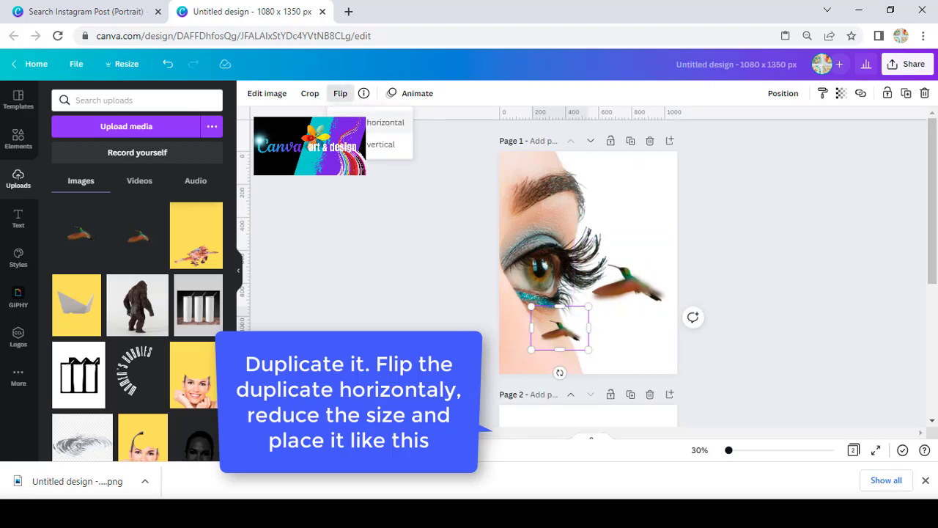
{"action": "left_click", "coordinate": [385, 122]}
{"action": "left_click_drag", "start_coordinate": [587, 347], "coordinate": [547, 266]}
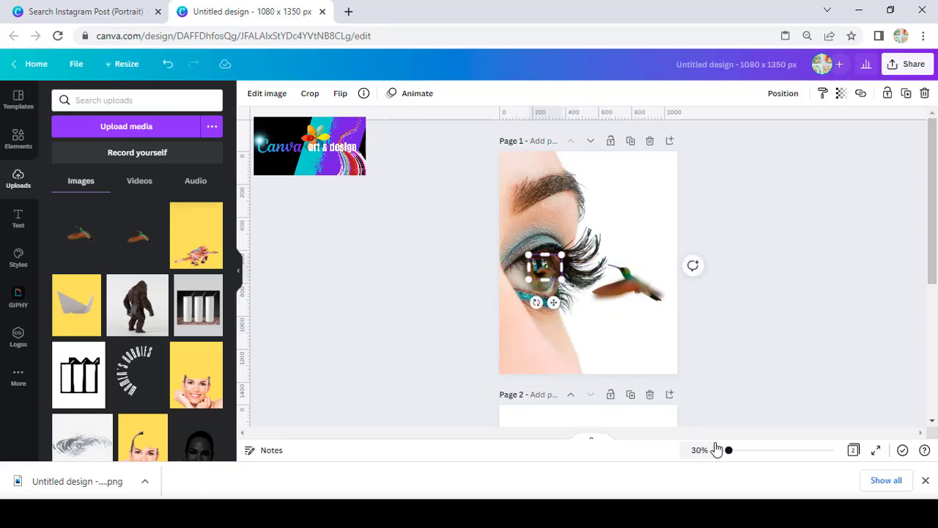
- Fine-tune the size and position of the small flipped hummingbird as a reflection in the eye, and nudge the large hummingbird upward
{"action": "left_click_drag", "start_coordinate": [729, 453], "coordinate": [744, 453]}
{"action": "left_click_drag", "start_coordinate": [497, 287], "coordinate": [441, 268]}
{"action": "left_click_drag", "start_coordinate": [471, 221], "coordinate": [458, 222]}
{"action": "left_click_drag", "start_coordinate": [433, 259], "coordinate": [434, 253]}
{"action": "left_click_drag", "start_coordinate": [753, 290], "coordinate": [755, 273]}
{"action": "left_click_drag", "start_coordinate": [745, 456], "coordinate": [729, 453]}
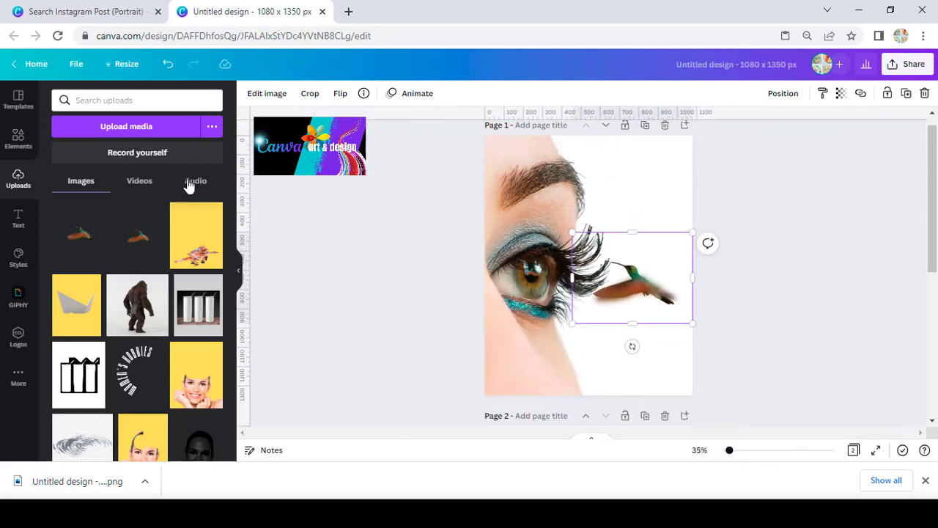
- Add the sunset flowers photo to page 1 and set its Blur to 39 and Brightness to 55
{"action": "left_click", "coordinate": [19, 143]}
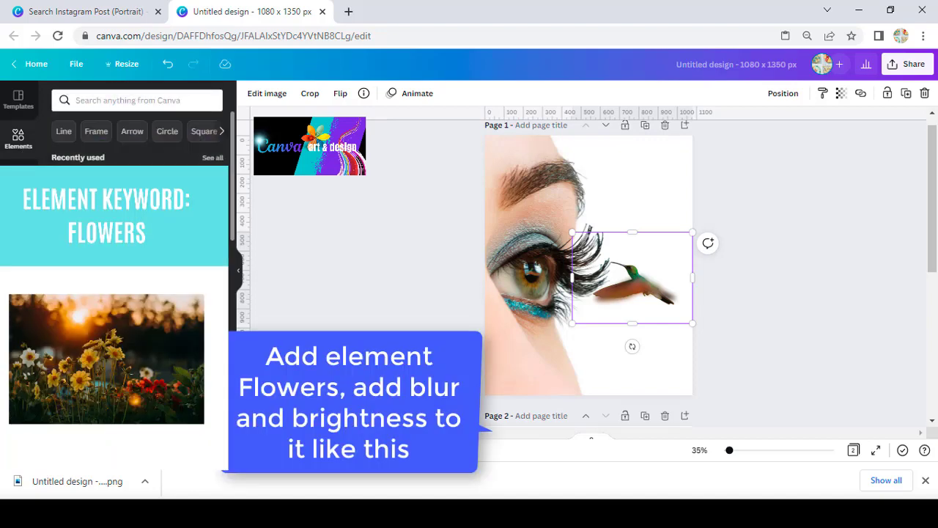
{"action": "left_click", "coordinate": [106, 359]}
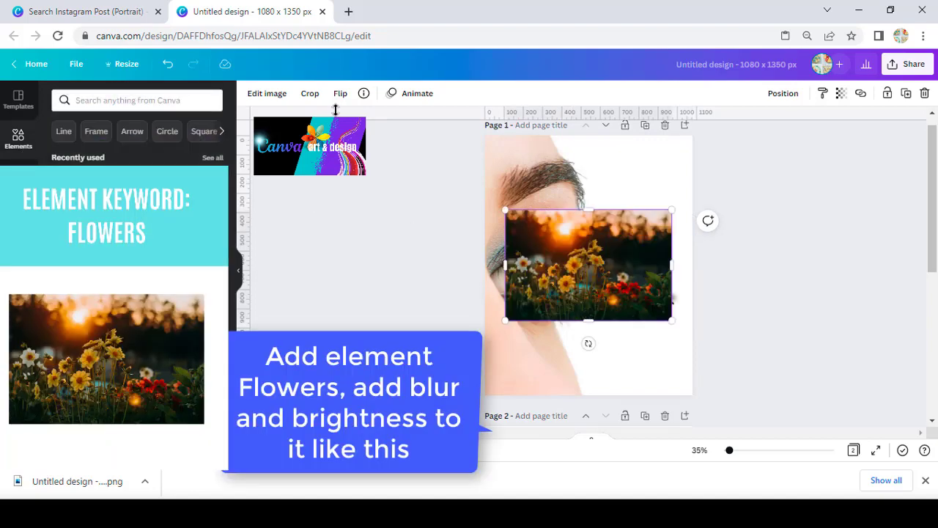
{"action": "left_click", "coordinate": [267, 93]}
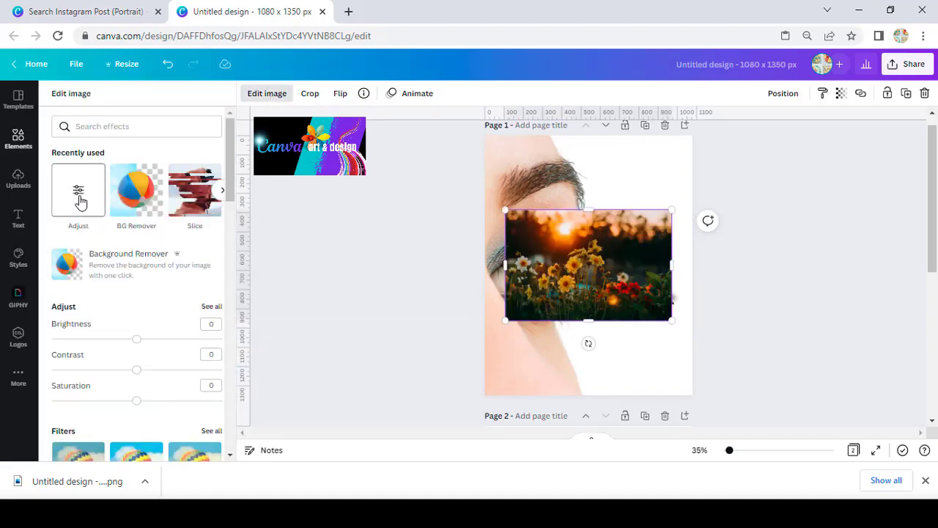
{"action": "left_click", "coordinate": [79, 192]}
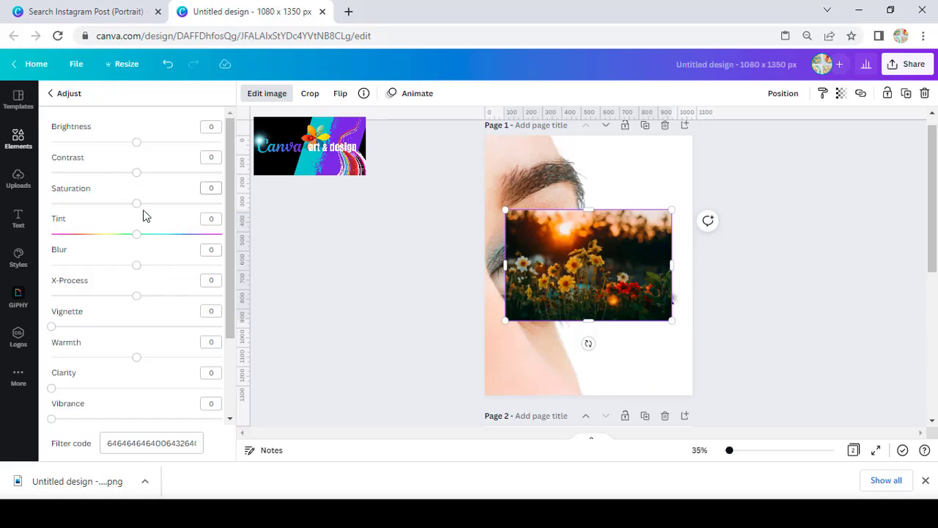
{"action": "left_click_drag", "start_coordinate": [136, 269], "coordinate": [170, 268]}
{"action": "left_click_drag", "start_coordinate": [183, 142], "coordinate": [184, 142]}
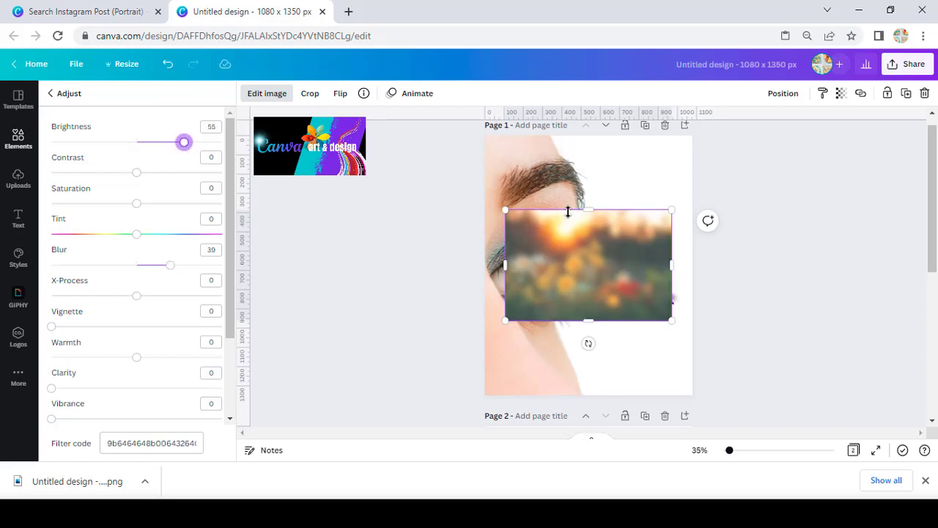
- Stretch the blurred flowers photo past the page's upper, lower and right edges and send it to the back
{"action": "left_click_drag", "start_coordinate": [584, 213], "coordinate": [589, 110]}
{"action": "left_click_drag", "start_coordinate": [589, 320], "coordinate": [591, 486]}
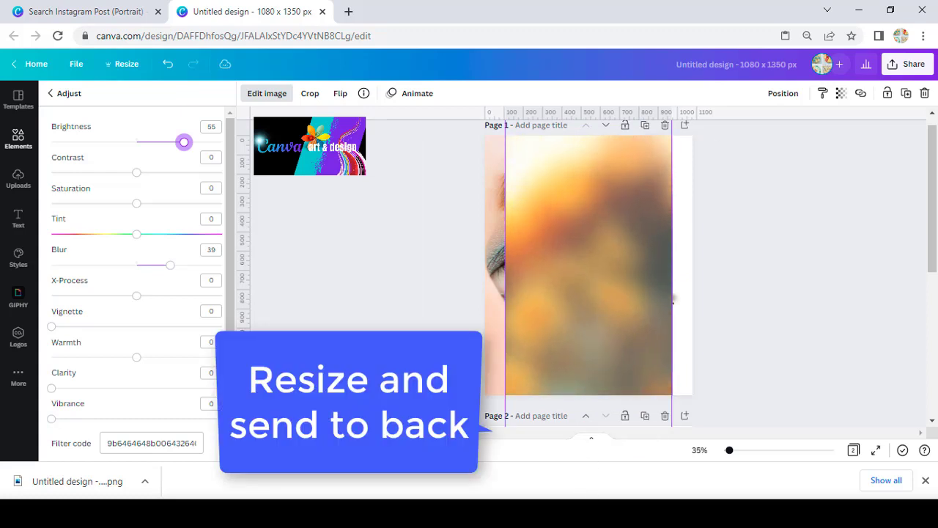
{"action": "left_click_drag", "start_coordinate": [672, 317], "coordinate": [725, 316]}
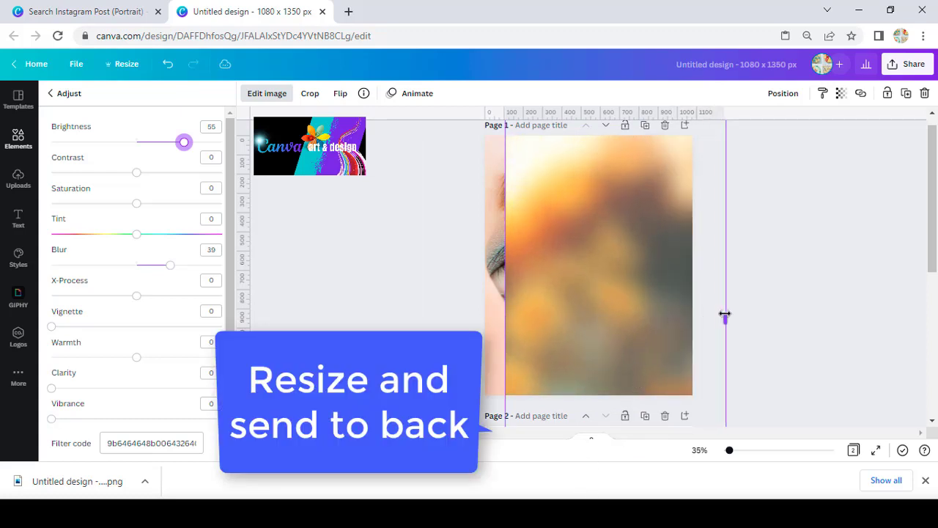
{"action": "right_click", "coordinate": [624, 280]}
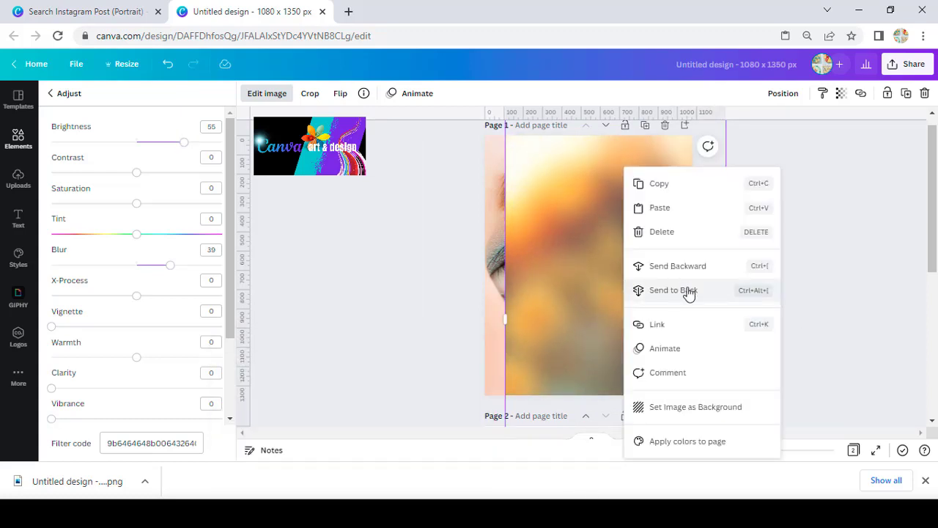
{"action": "left_click", "coordinate": [689, 293]}
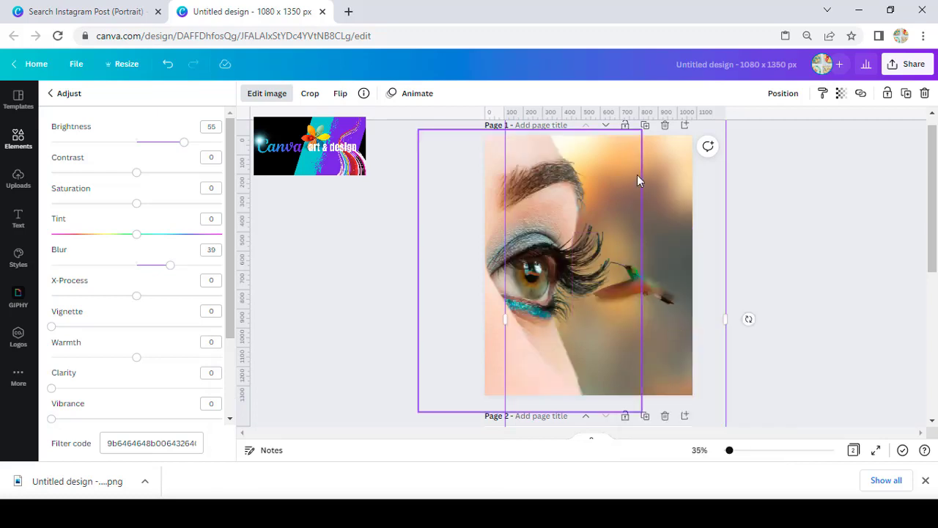
- Reposition and resize the flowers background so its warm, bright area fills the page behind the lashes and hummingbird, and deselect it
{"action": "mouse_move", "coordinate": [675, 186]}
{"action": "left_mouse_down"}
{"action": "mouse_move", "coordinate": [680, 212]}
{"action": "mouse_move", "coordinate": [672, 174]}
{"action": "left_mouse_up"}
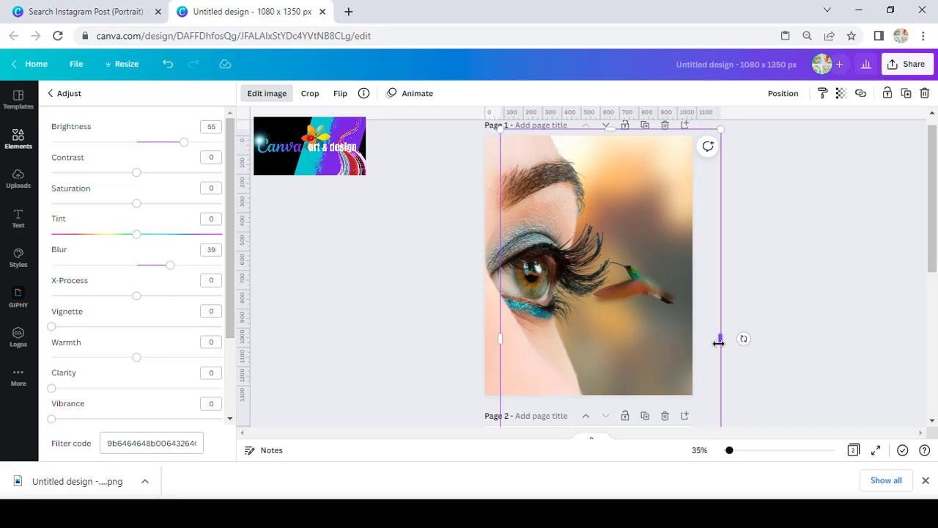
{"action": "left_click_drag", "start_coordinate": [718, 338], "coordinate": [822, 345]}
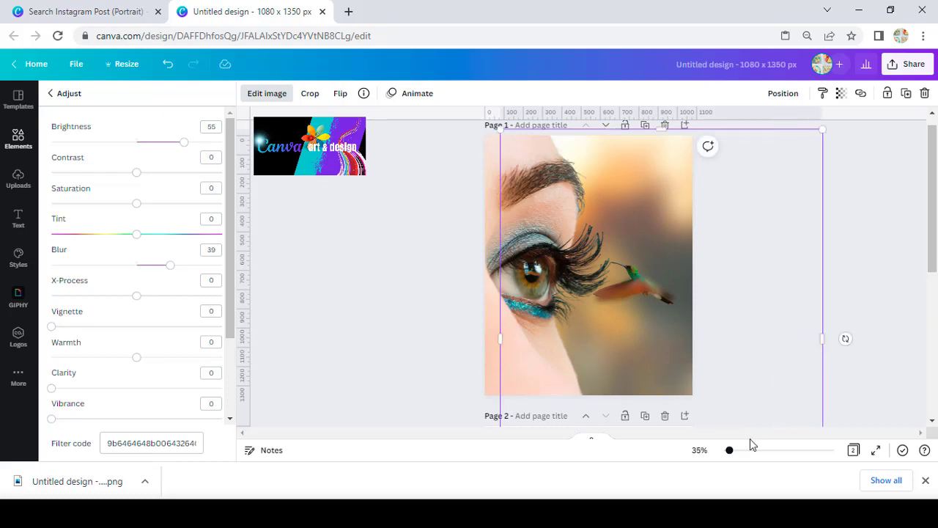
{"action": "left_click_drag", "start_coordinate": [731, 453], "coordinate": [725, 452]}
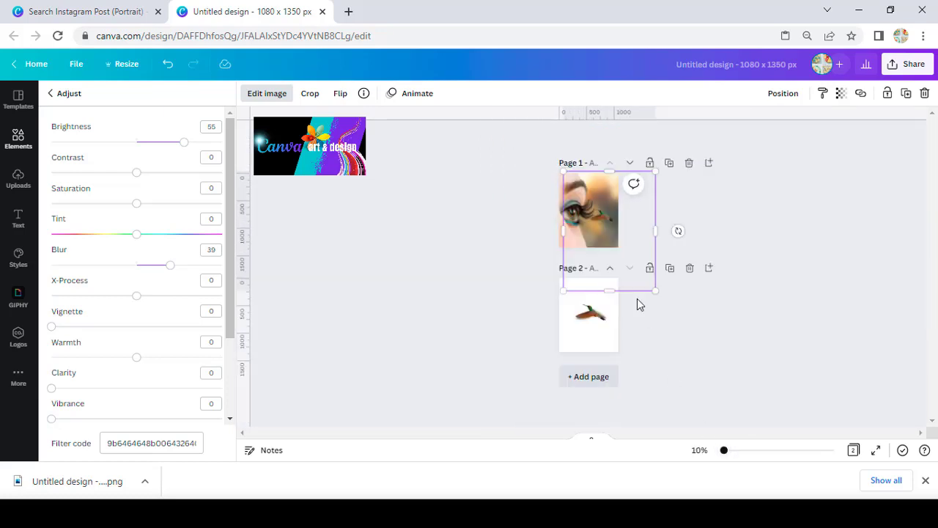
{"action": "left_click_drag", "start_coordinate": [618, 290], "coordinate": [618, 235]}
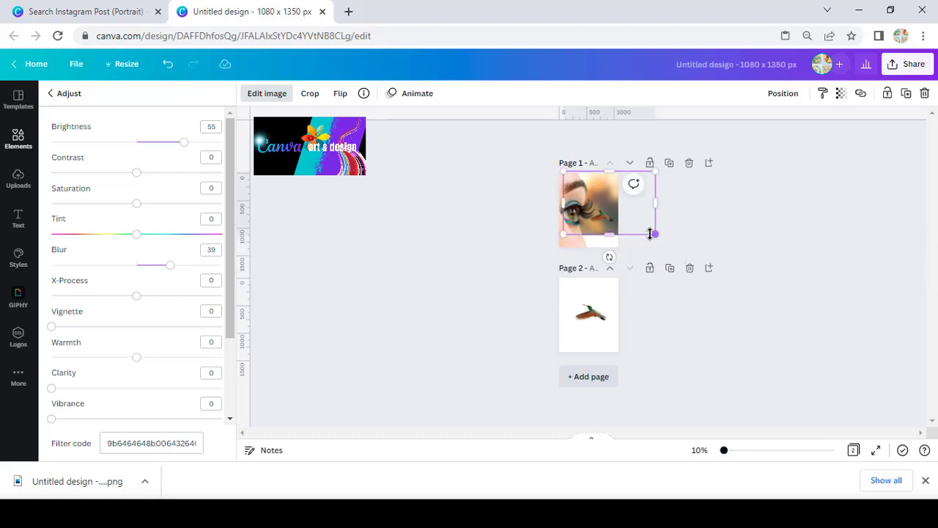
{"action": "left_click_drag", "start_coordinate": [656, 211], "coordinate": [649, 278]}
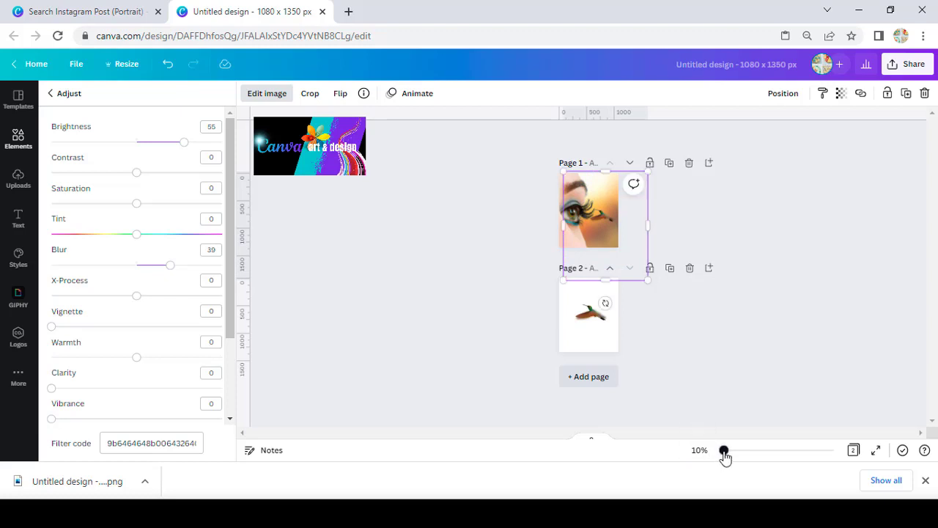
{"action": "left_click_drag", "start_coordinate": [723, 454], "coordinate": [733, 456]}
{"action": "scroll", "coordinate": [785, 277], "scroll_direction": "up", "scroll_amount": 5}
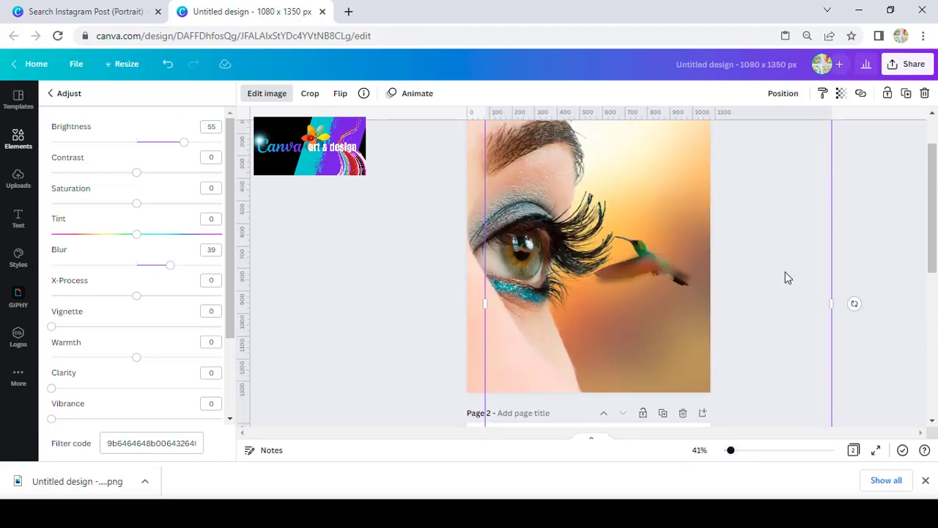
{"action": "key", "text": "Escape"}
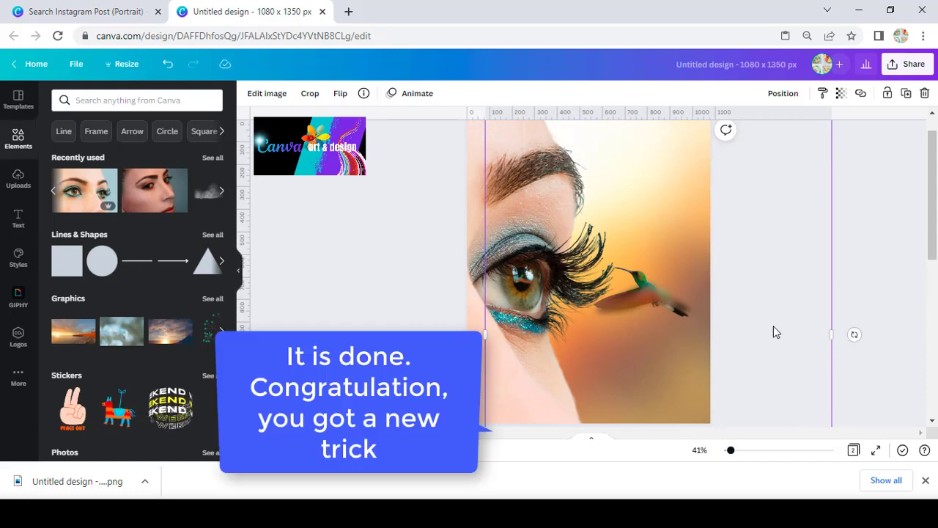
{"action": "left_click", "coordinate": [893, 285]}
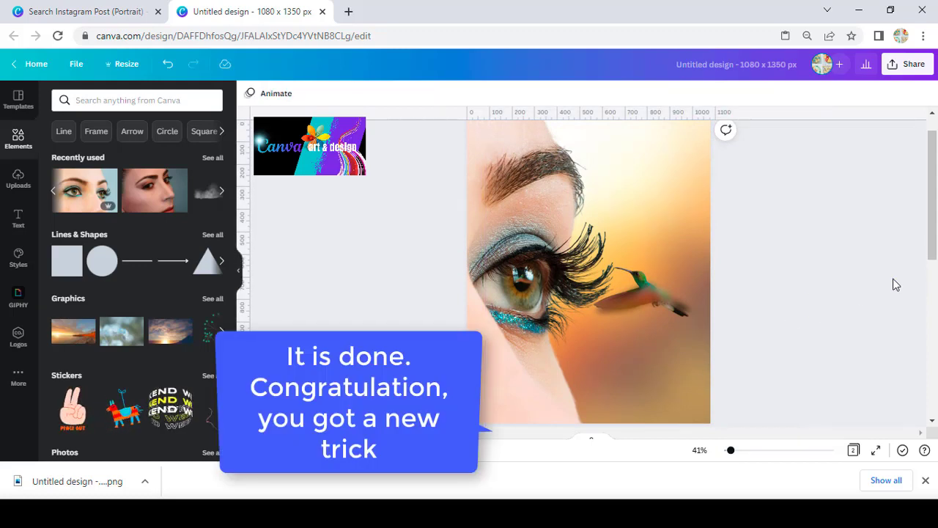